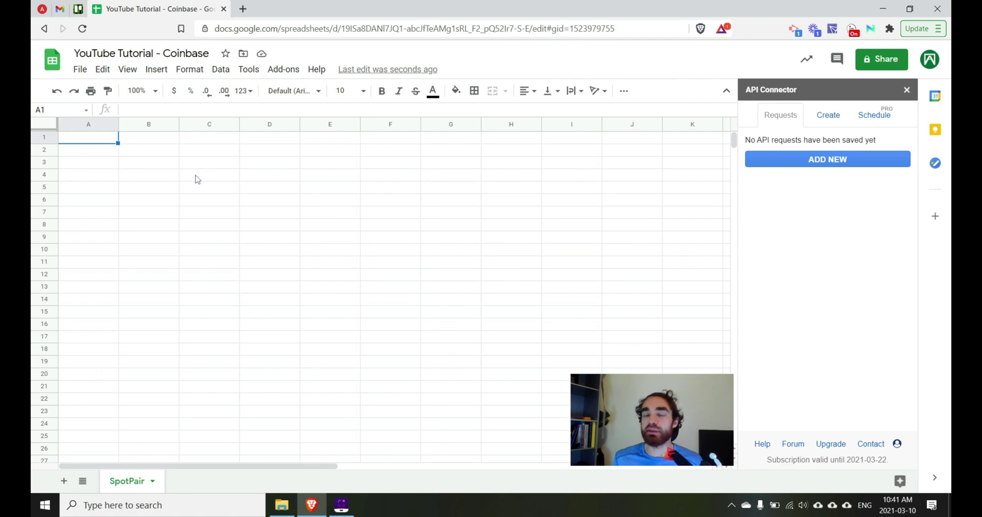
- Load coinbase.com in a new tab, view its crypto price table, and return to the sheet
left_click(244, 8)
type("coinbase.com")
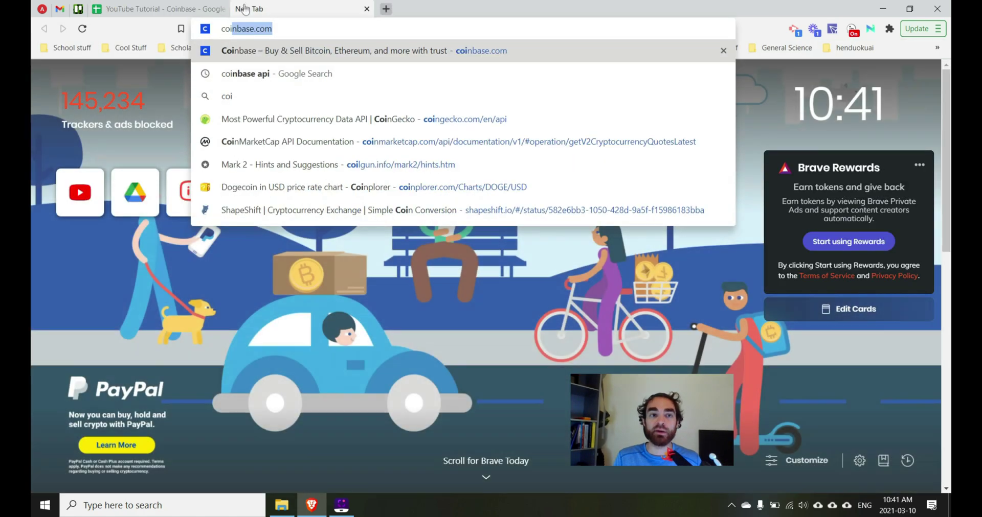
key("Return")
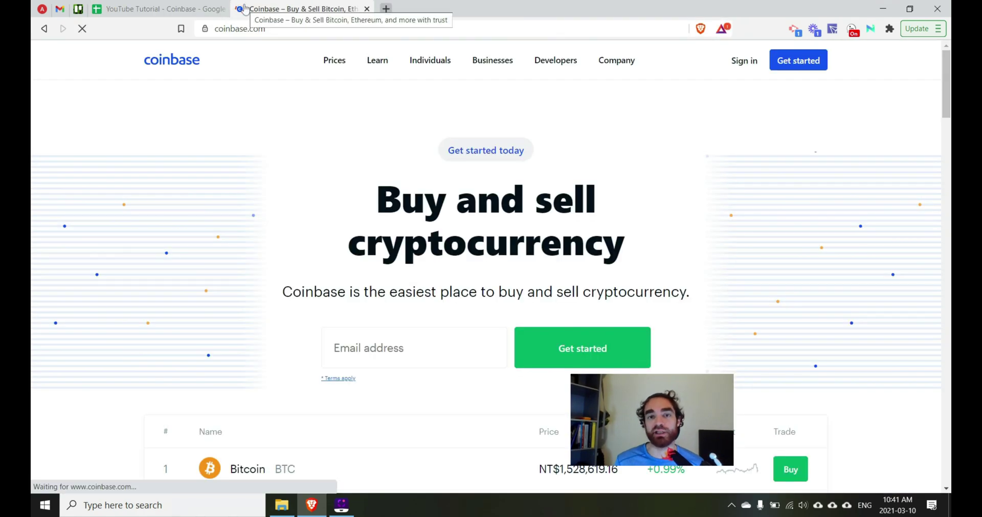
scroll(255, 235, "down", 4)
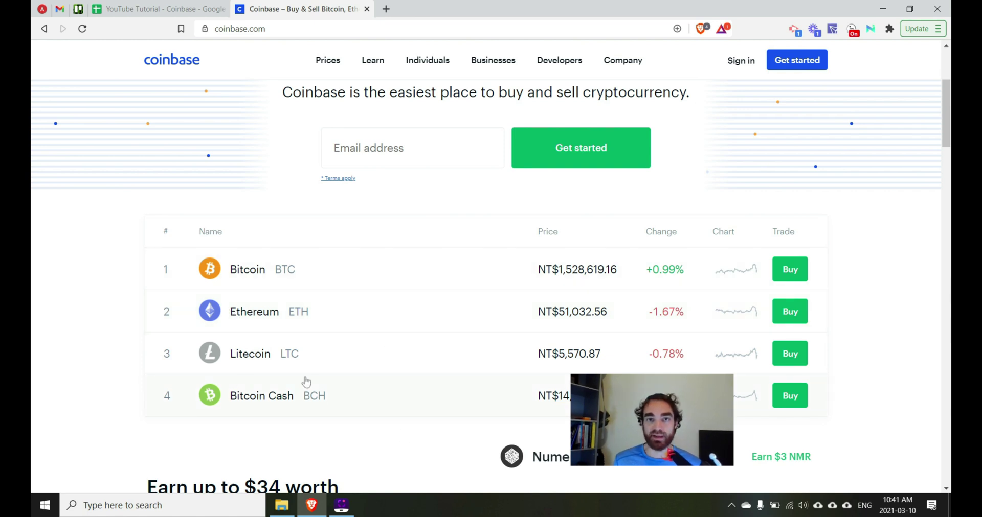
left_click(194, 5)
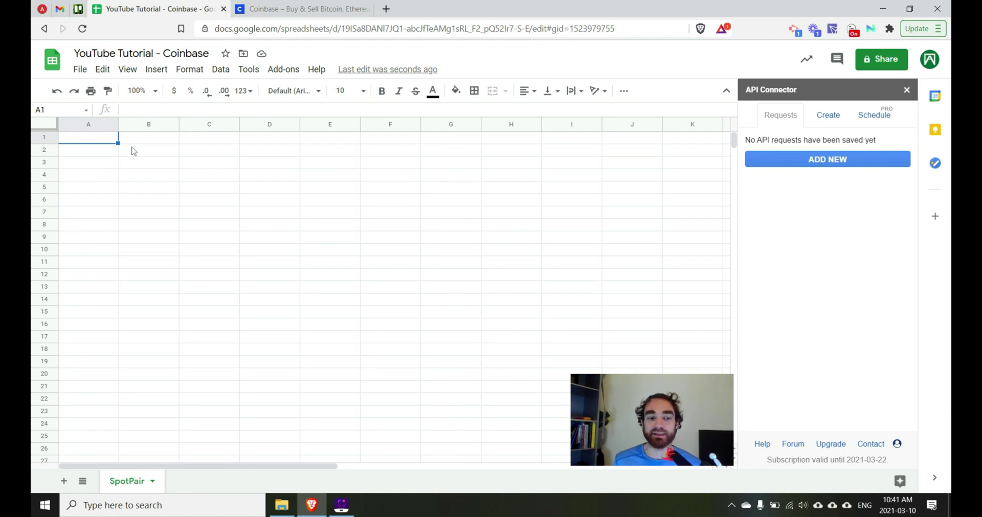
left_click(305, 8)
left_click(387, 8)
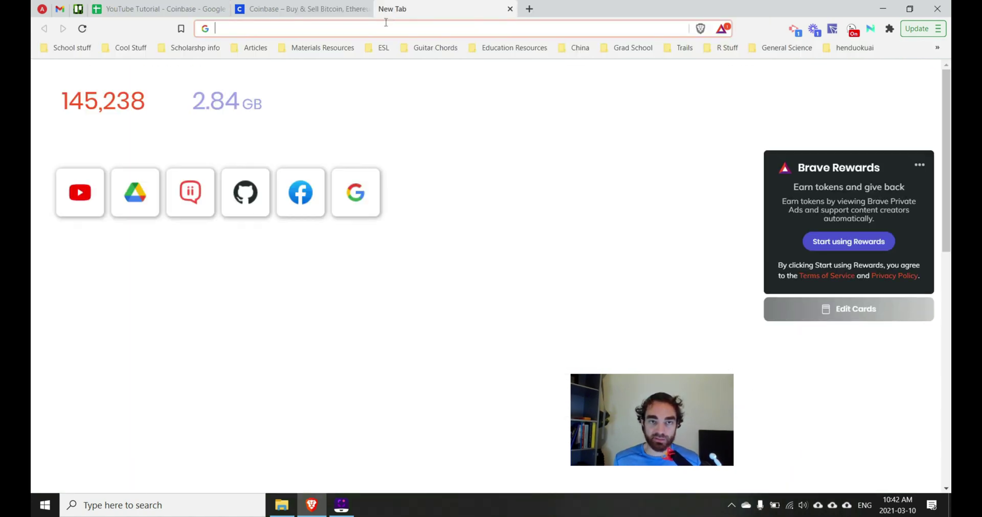
left_click(386, 23)
type("mixedanalytics.com")
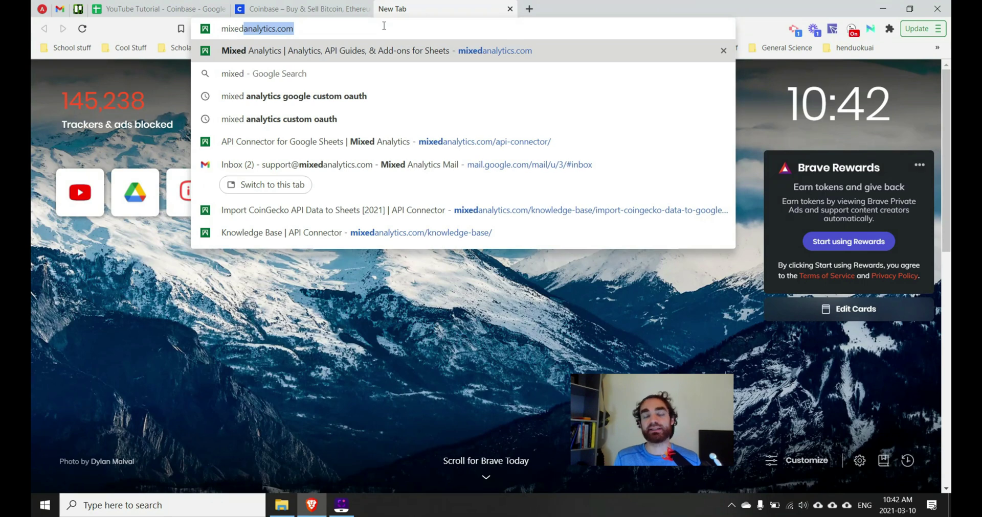
key("Return")
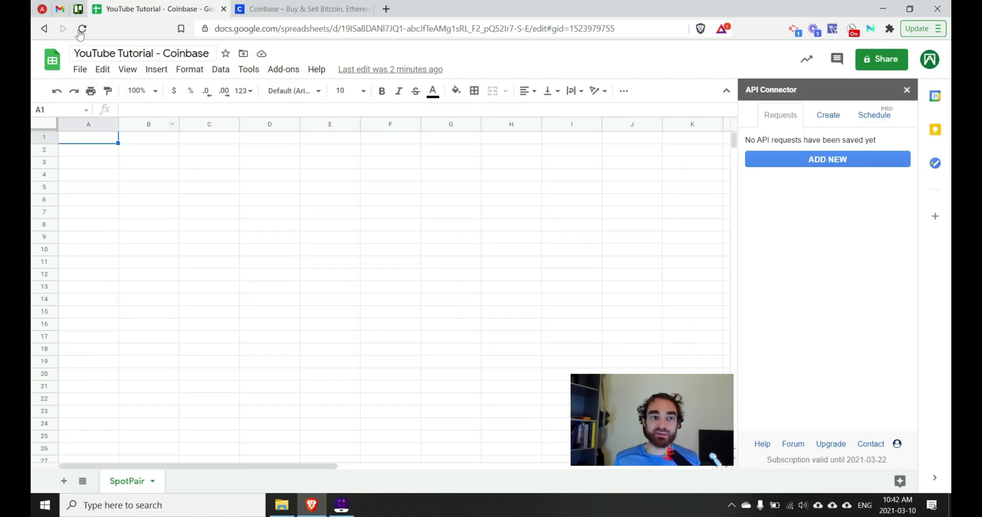
- Reload the spreadsheet, reopen the API Connector sidebar from Add-ons, and switch to the Coinbase tab
left_click(80, 30)
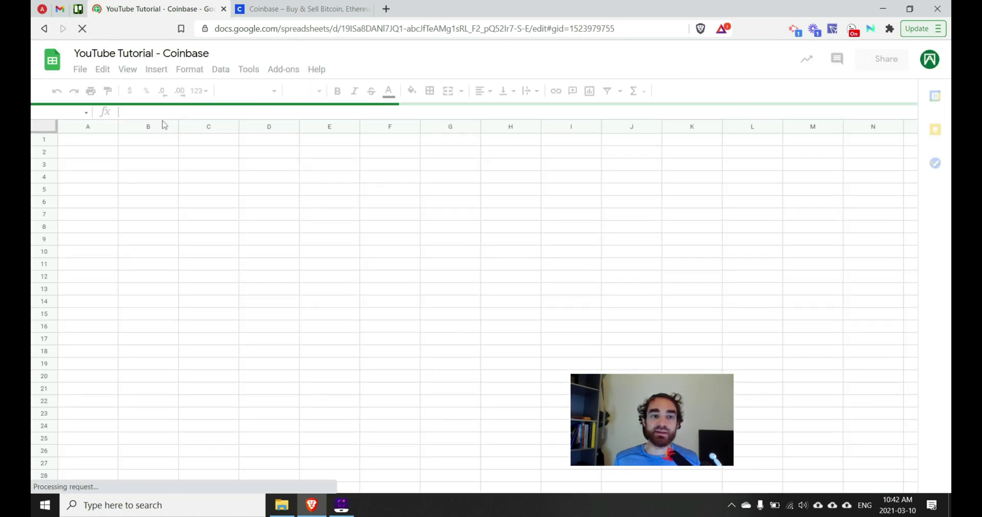
left_click(285, 70)
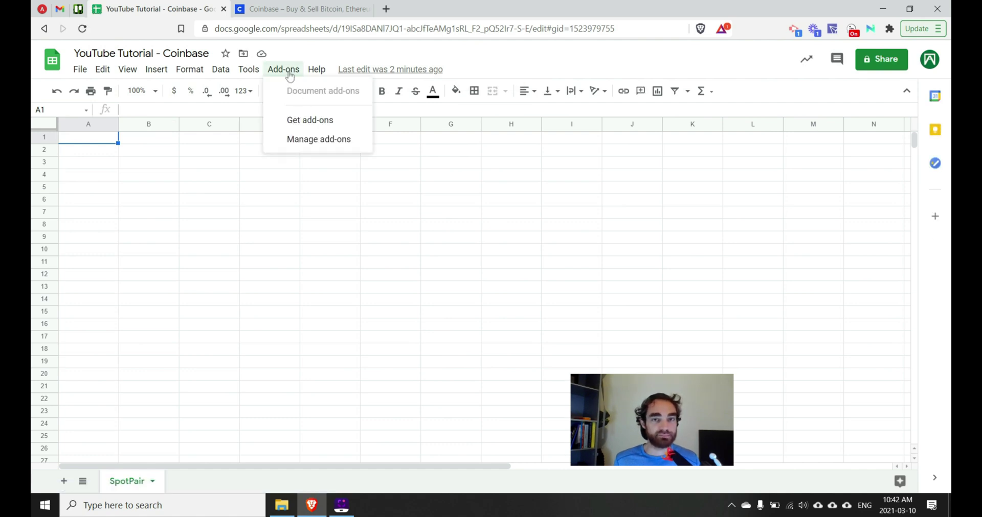
mouse_move(314, 120)
left_click(409, 124)
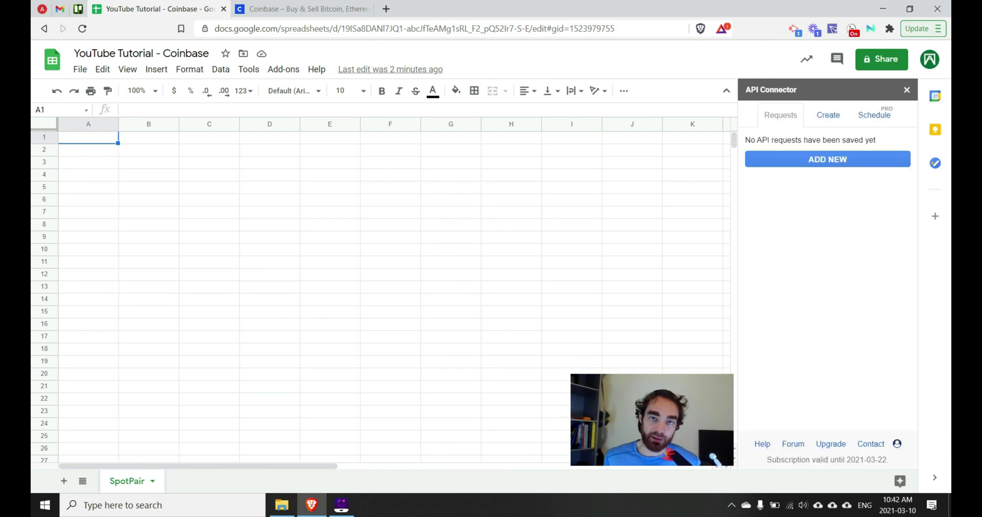
left_click(287, 5)
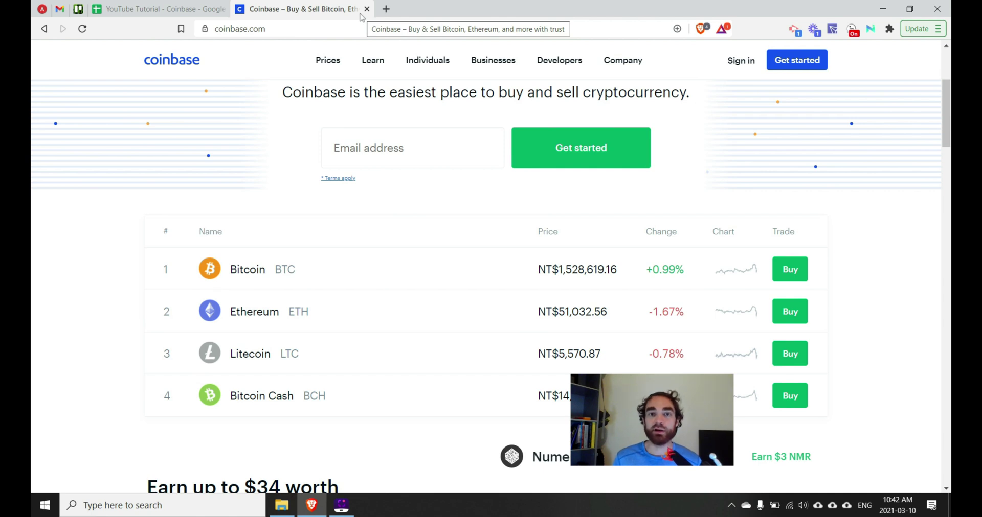
- Run a Google search for 'coinbase api' from the Coinbase tab's address bar
left_click(364, 31)
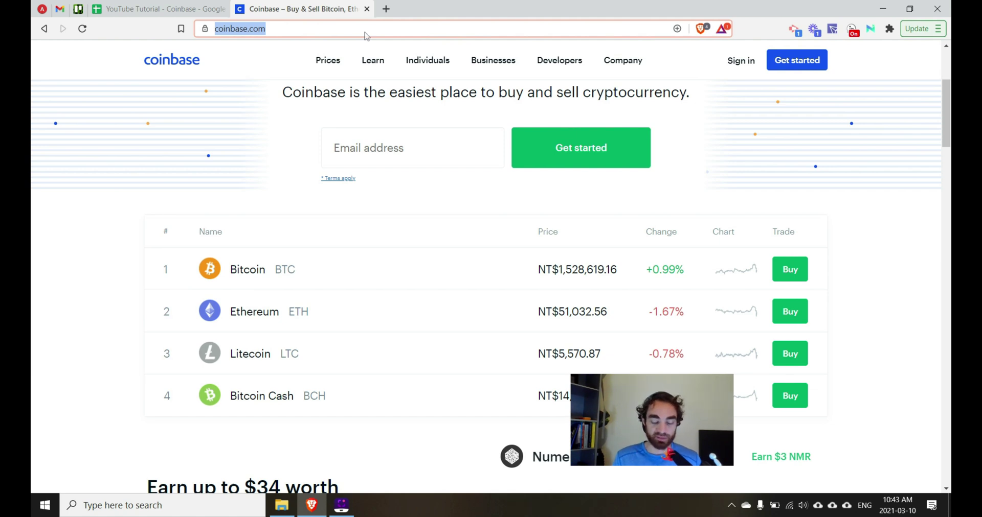
type("coinbase api")
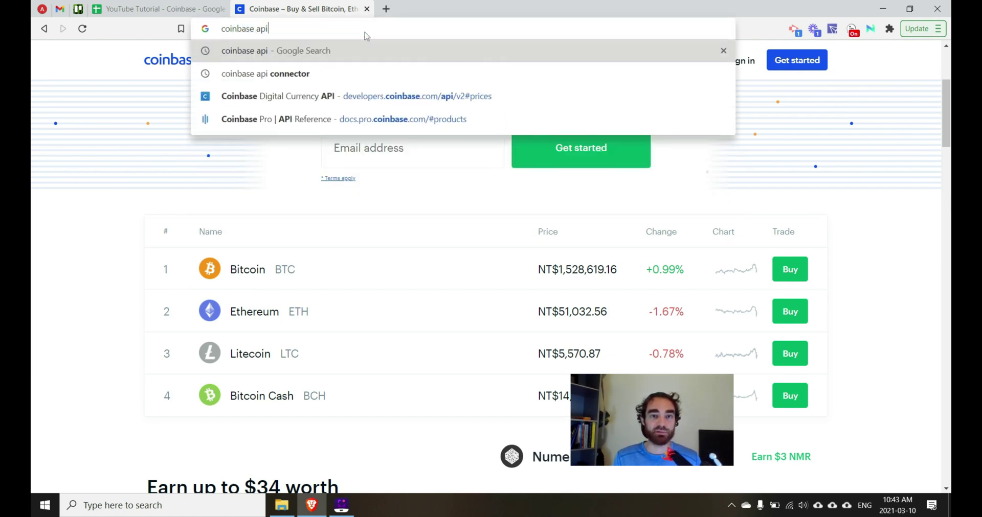
key("Return")
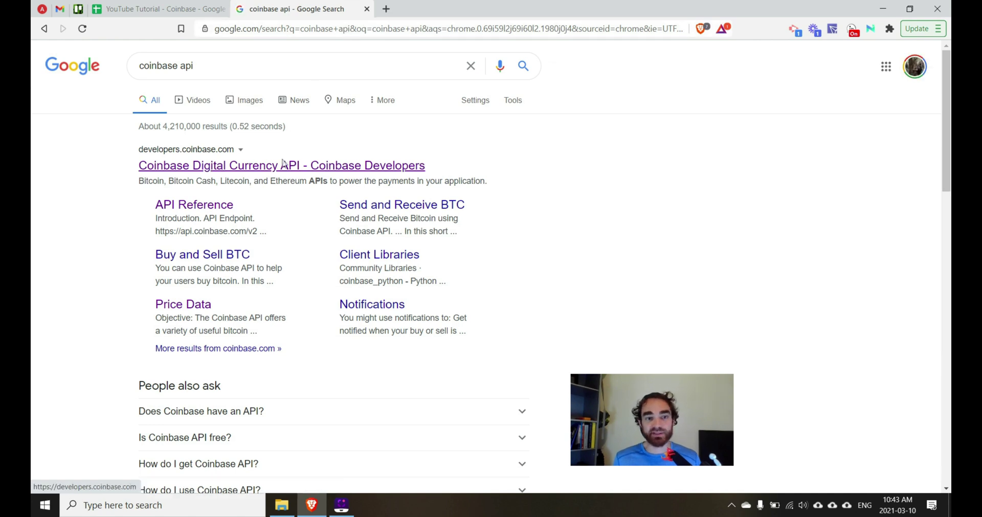
- Open the Coinbase Developers result and go to its API v2 reference
left_click(282, 165)
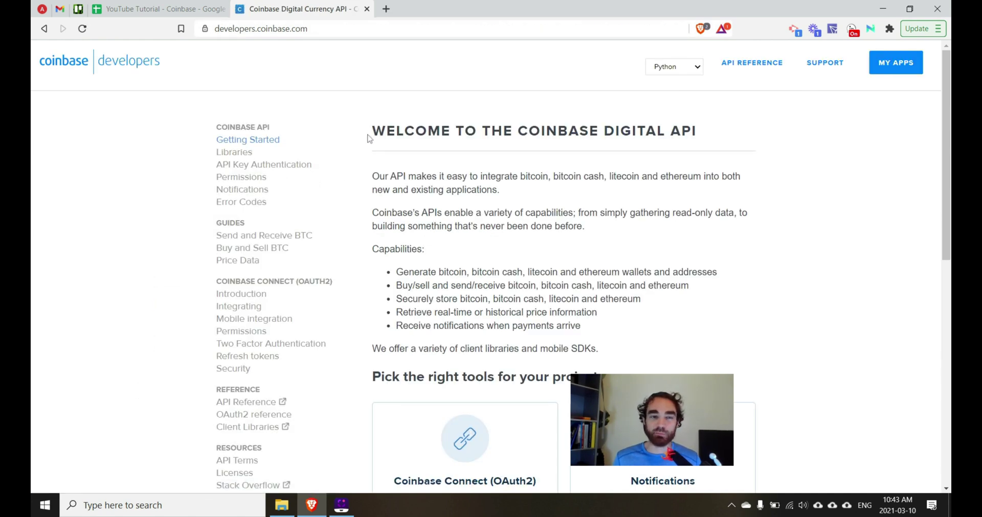
scroll(405, 240, "down", 5)
scroll(405, 240, "down", 3)
scroll(346, 268, "up", 5)
scroll(377, 241, "up", 3)
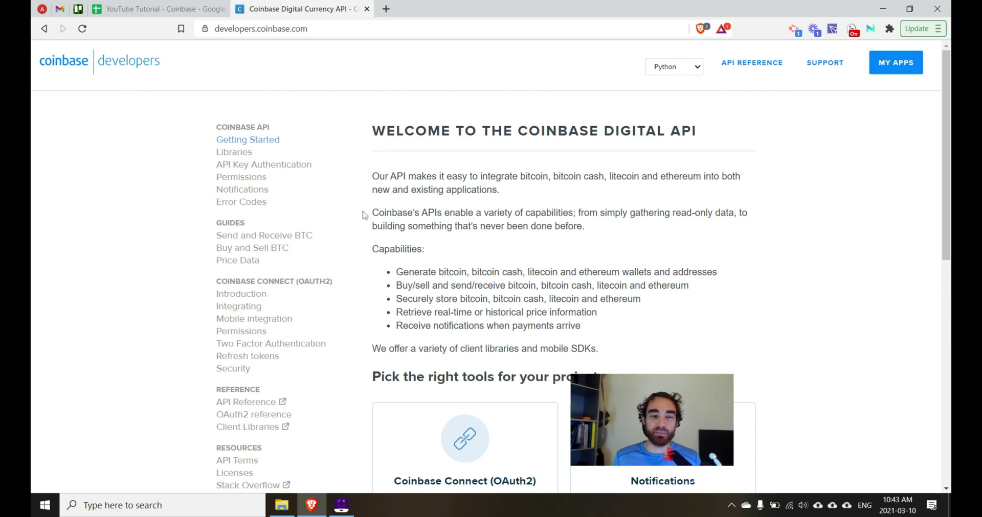
scroll(364, 223, "down", 5)
scroll(351, 182, "up", 5)
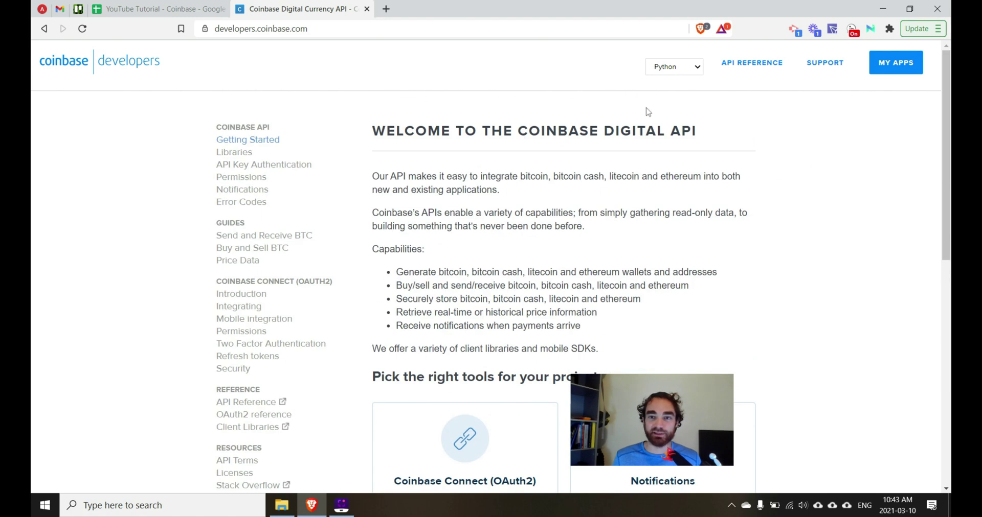
left_click(748, 67)
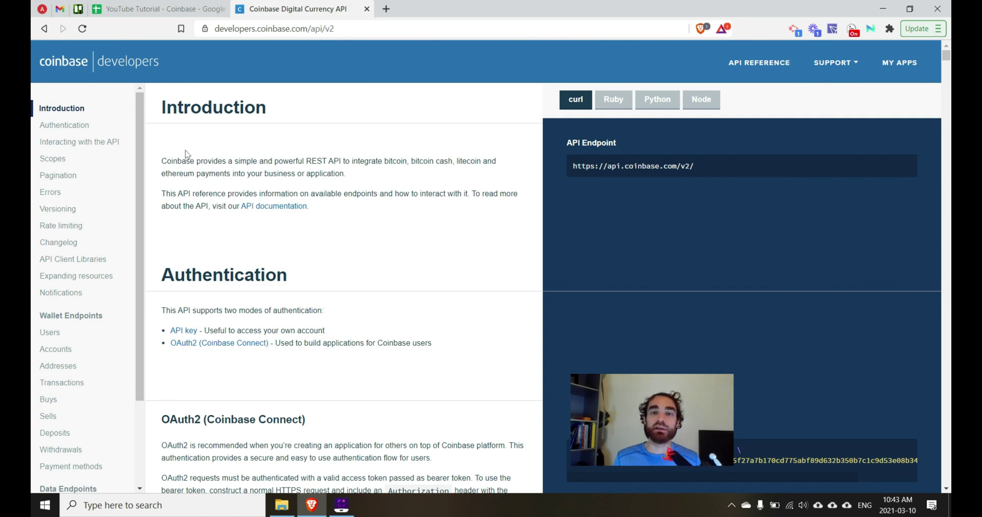
left_click(182, 8)
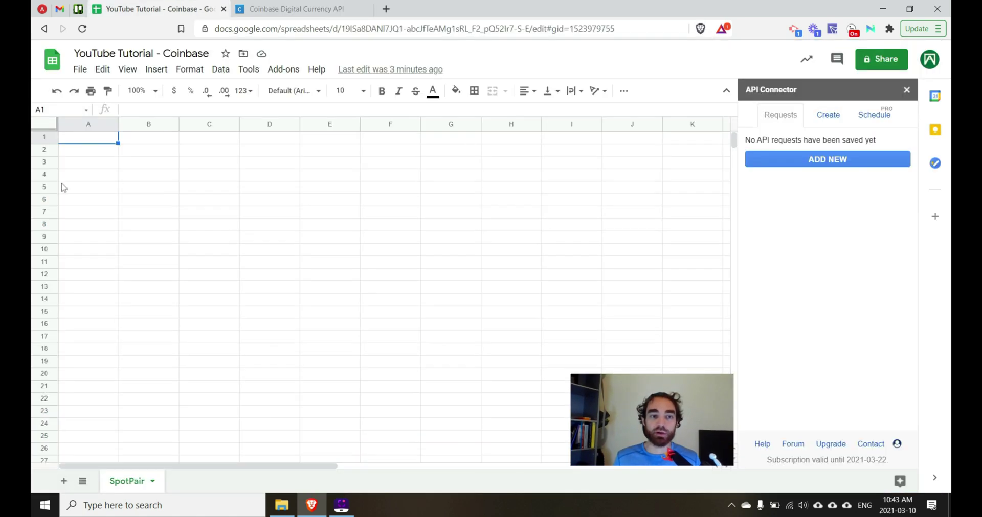
left_click(286, 8)
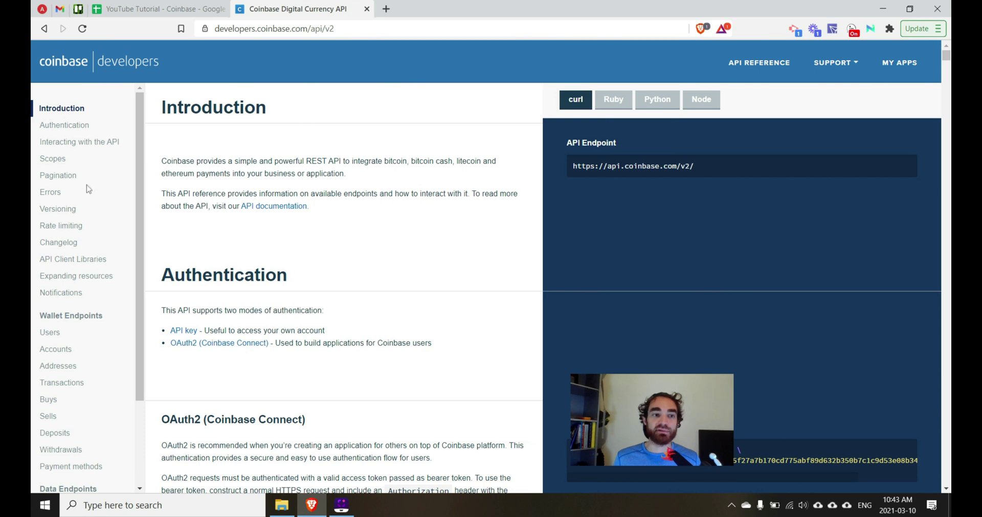
scroll(85, 141, "down", 3)
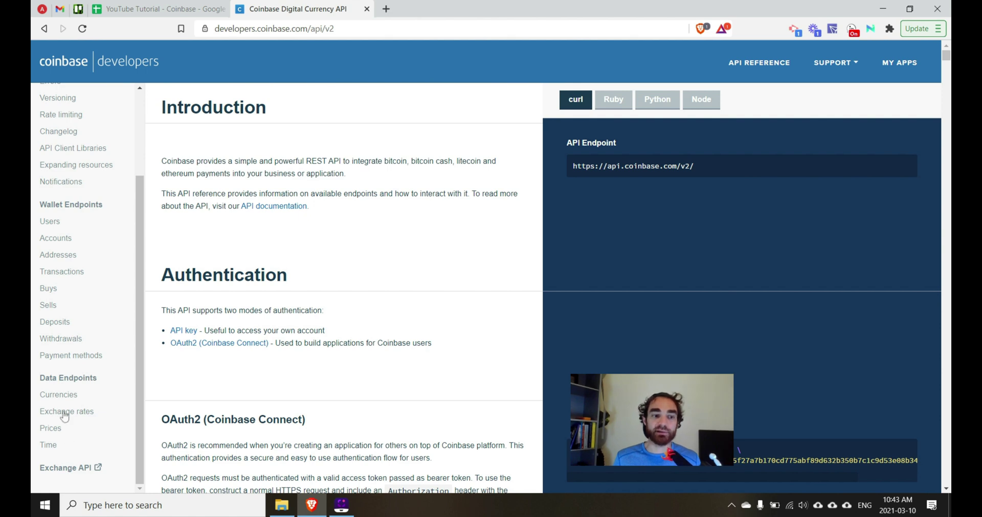
scroll(66, 417, "up", 3)
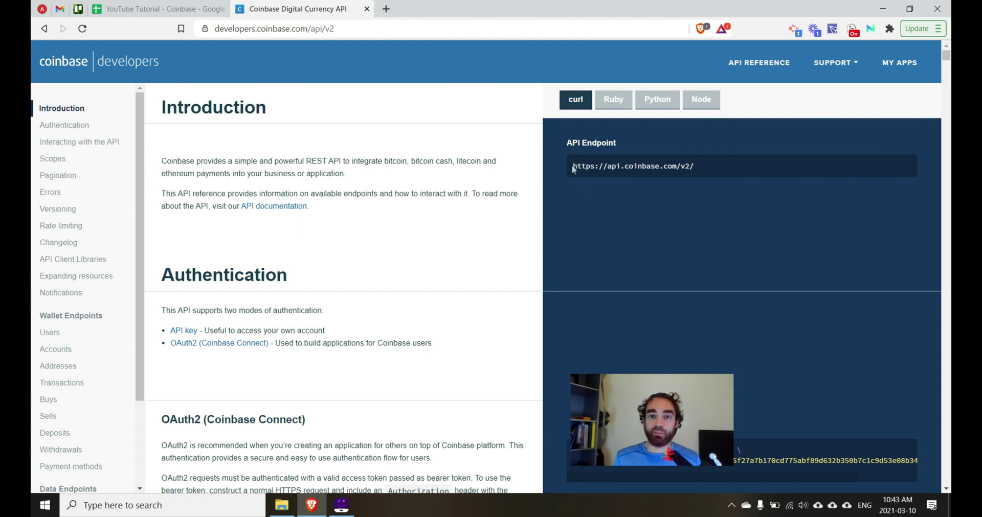
left_click_drag(574, 169, 698, 171)
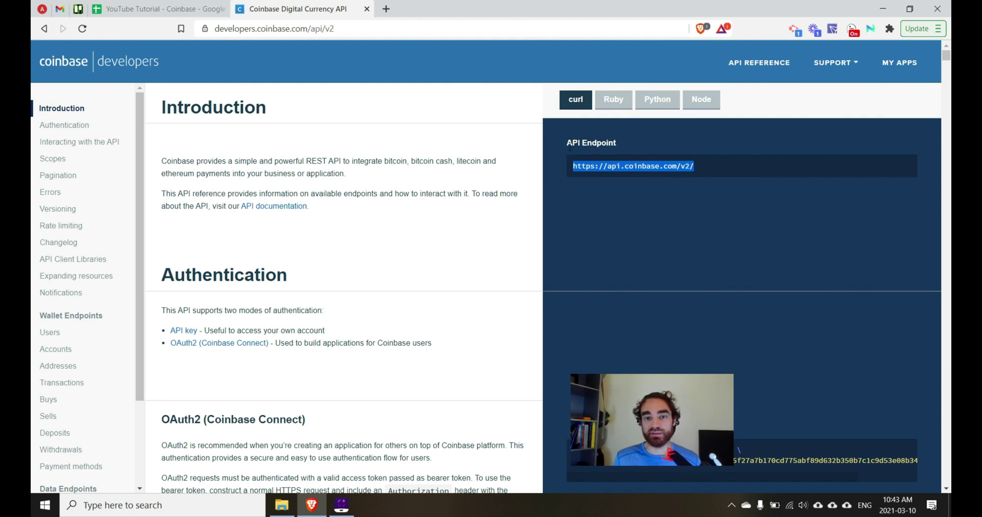
triple_click(585, 143)
left_click_drag(572, 167, 695, 169)
key("ctrl+c")
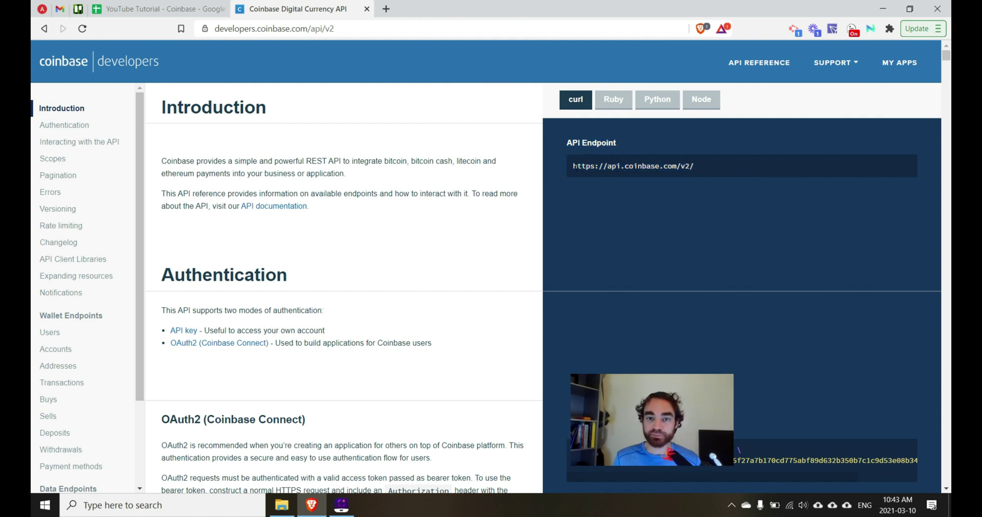
left_click(158, 8)
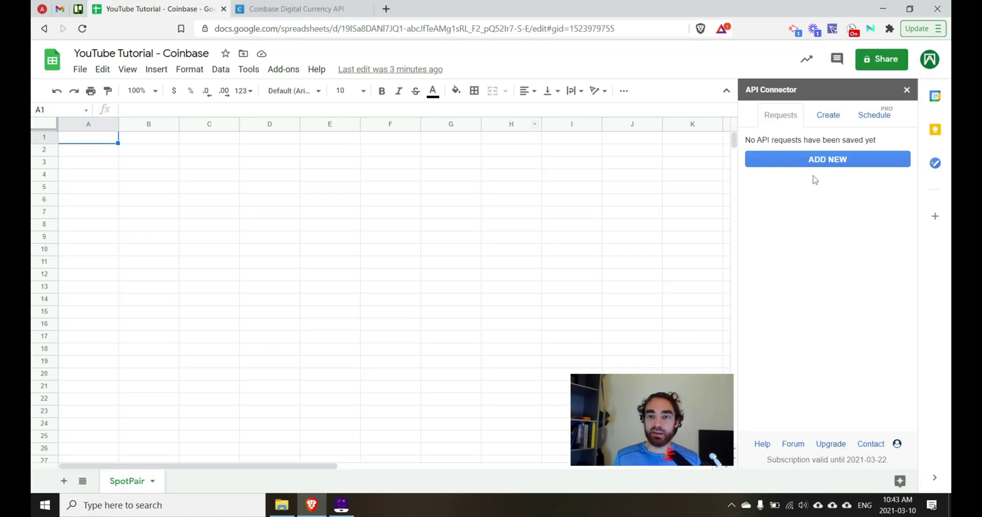
left_click(822, 160)
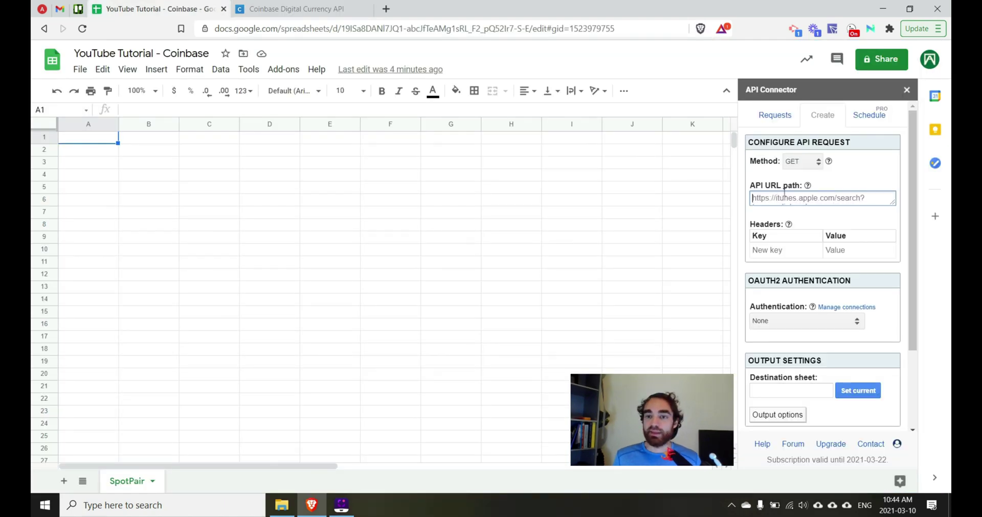
key("ctrl+v")
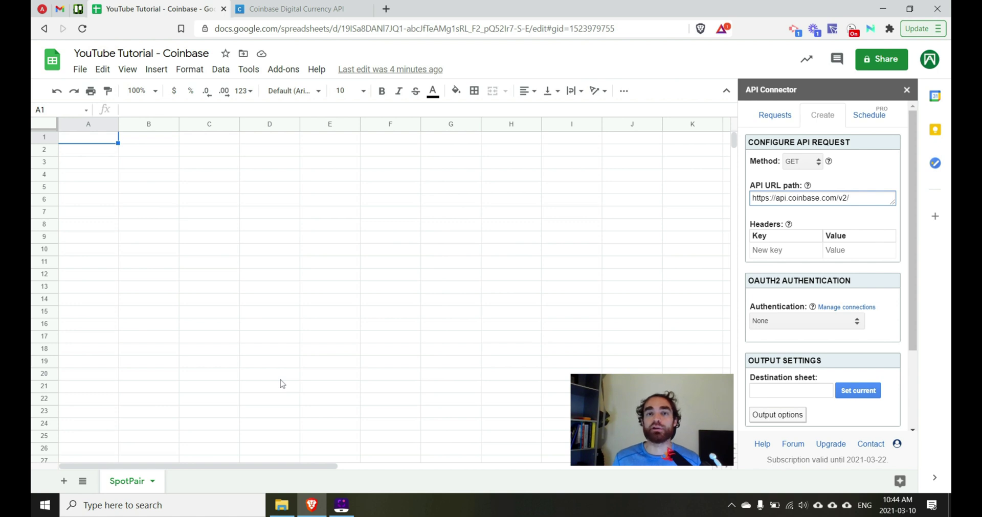
type("/")
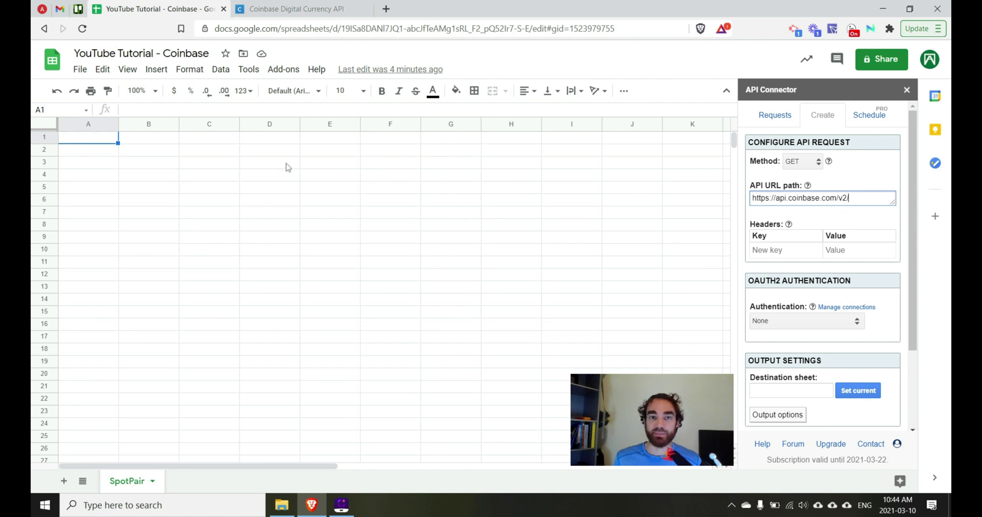
- Review the Get buy price endpoint, noting its :currency_pair path and BTC-USD example request
left_click(296, 9)
scroll(110, 331, "down", 3)
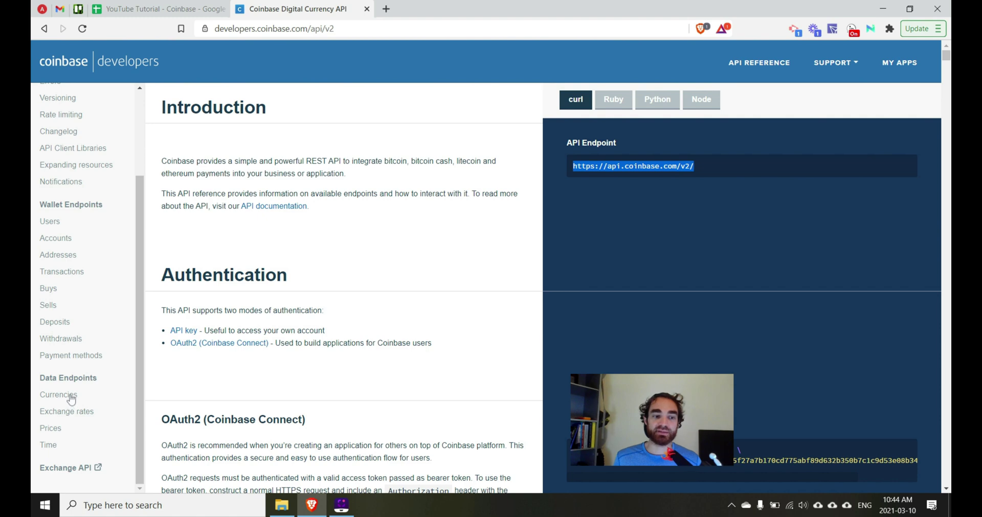
left_click(56, 431)
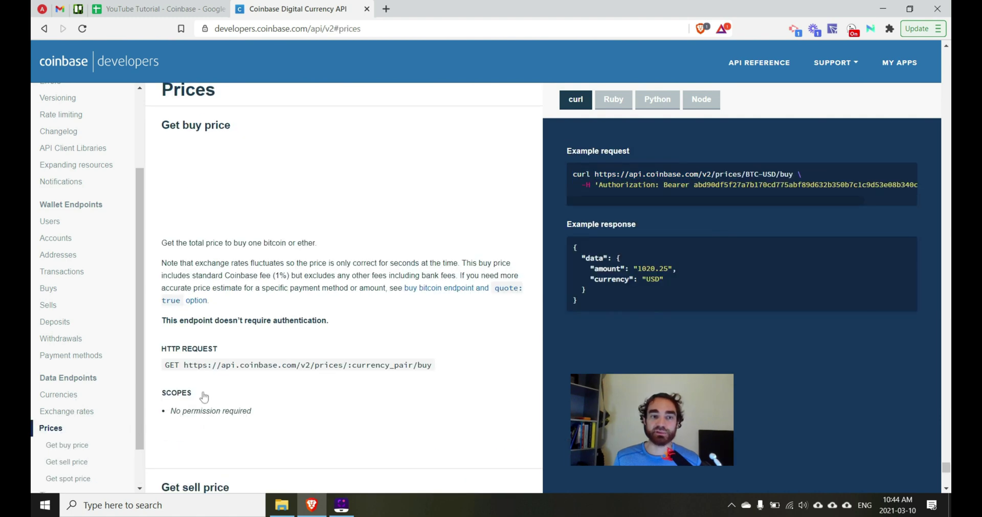
scroll(281, 286, "down", 2)
scroll(292, 299, "up", 2)
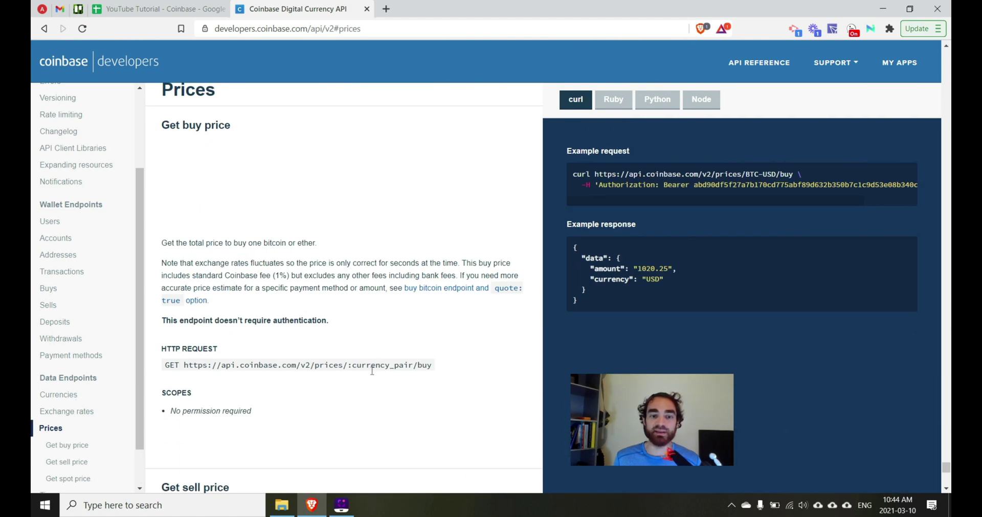
left_click_drag(349, 366, 413, 366)
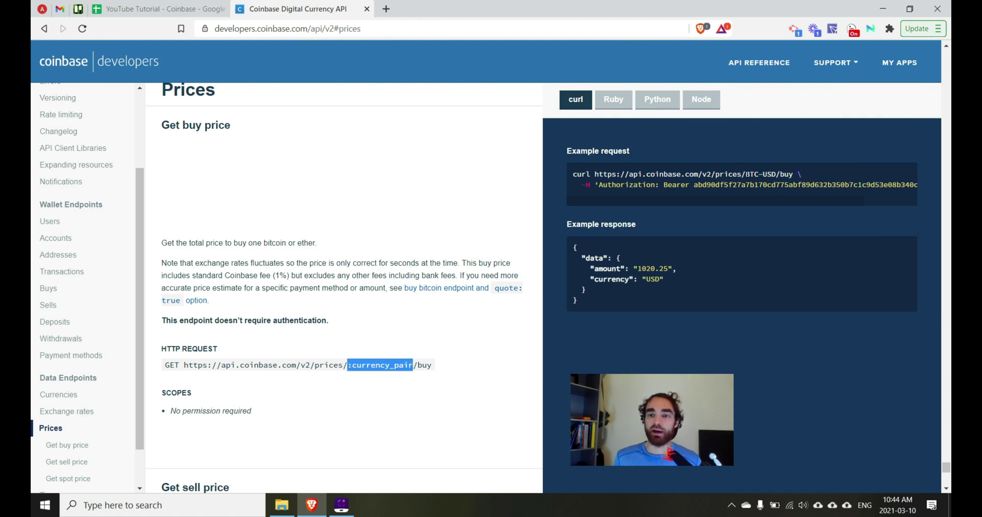
left_click_drag(745, 174, 778, 175)
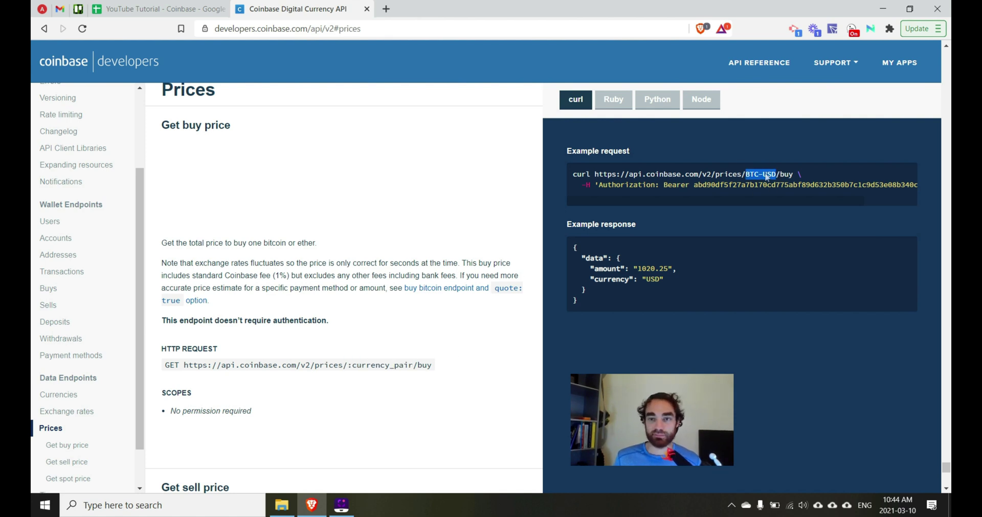
key("ctrl+a")
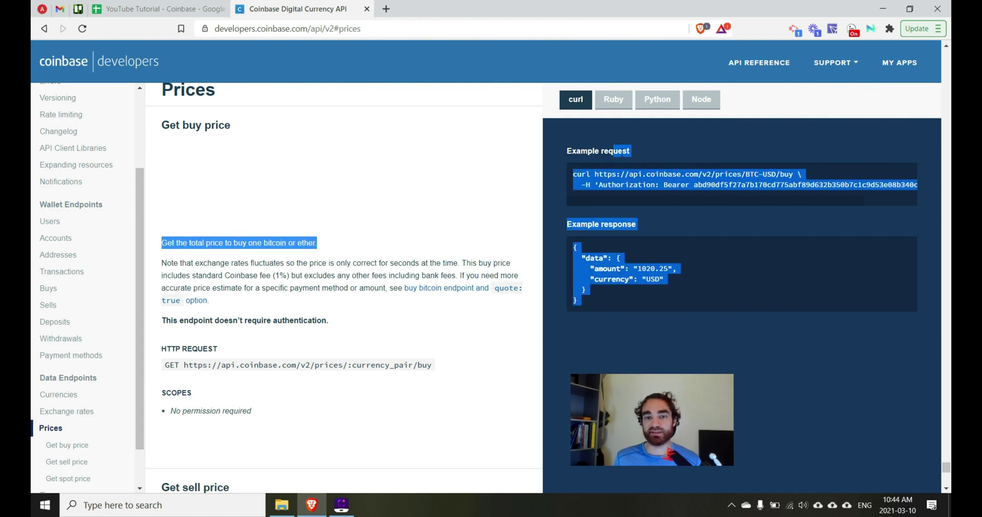
left_click(624, 151)
left_click_drag(567, 151, 629, 151)
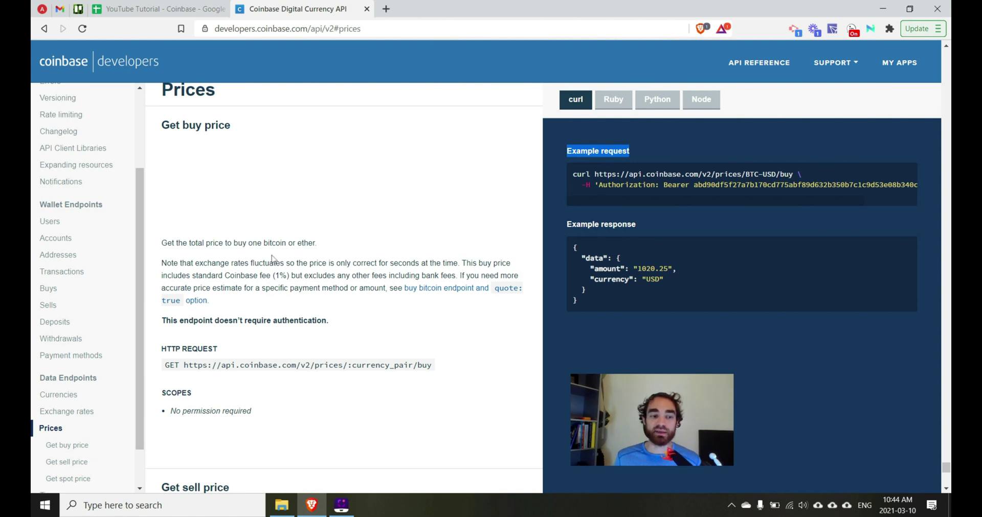
- Open the Currencies endpoint docs and copy 'currencies' from its example request
left_click(71, 399)
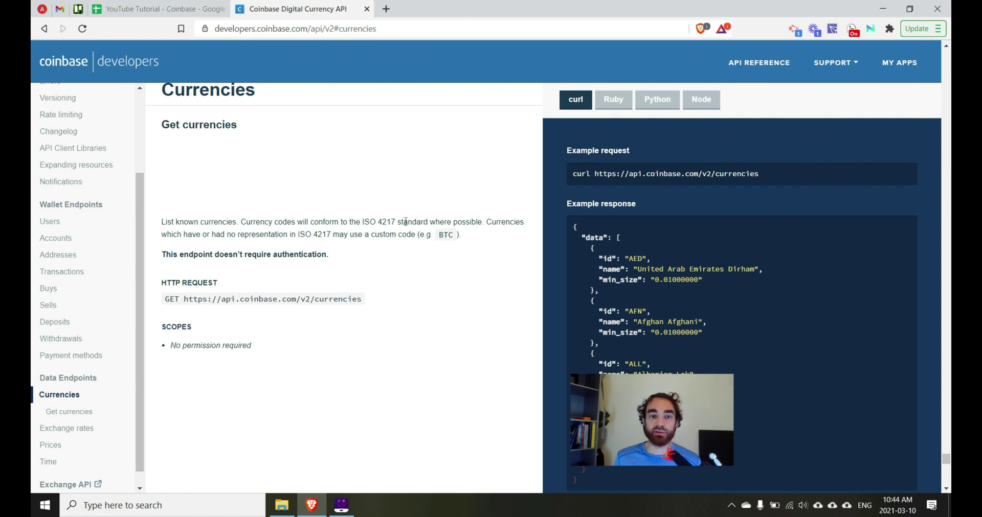
left_click_drag(582, 237, 614, 409)
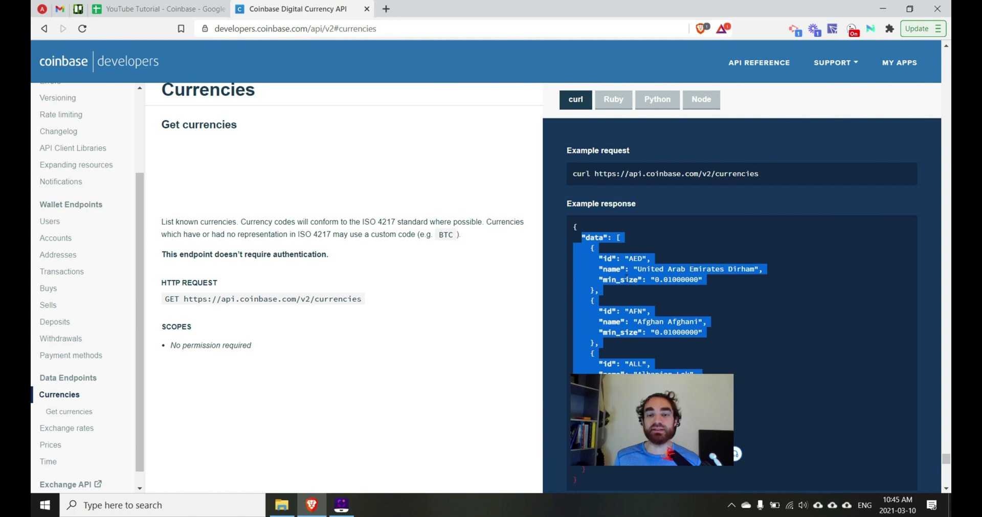
left_click(608, 227)
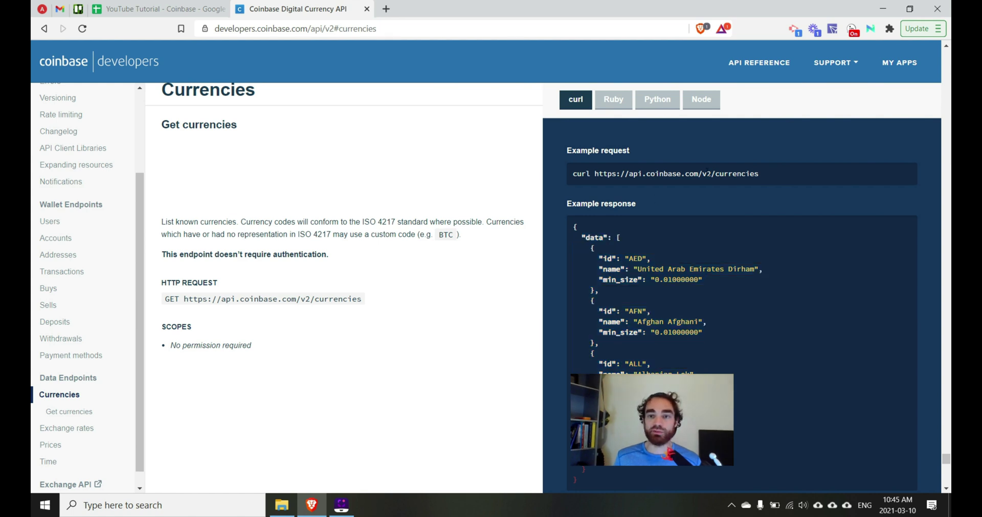
left_click_drag(713, 174, 759, 174)
key("ctrl+c")
left_click(736, 174)
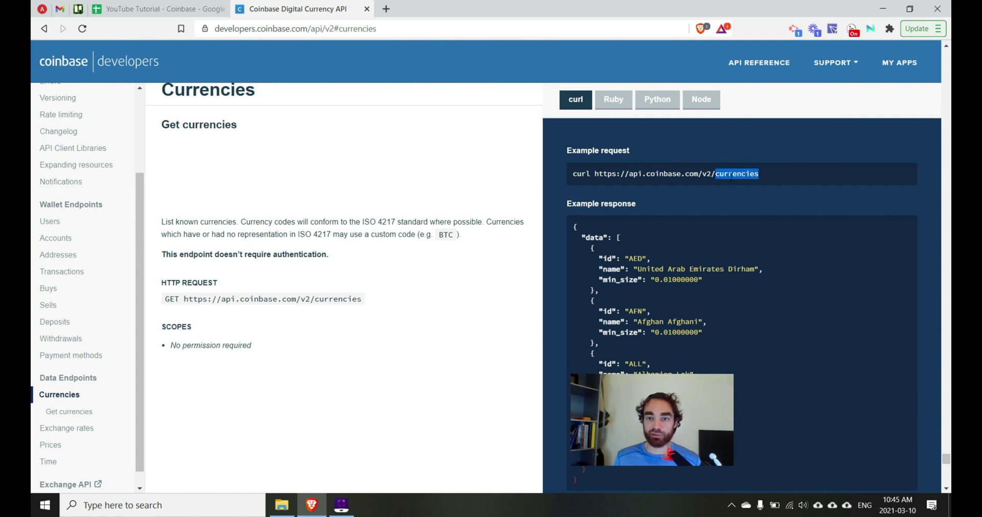
- Append 'currencies' to the request URL and add a new sheet named fiatCurrencies
left_click(164, 8)
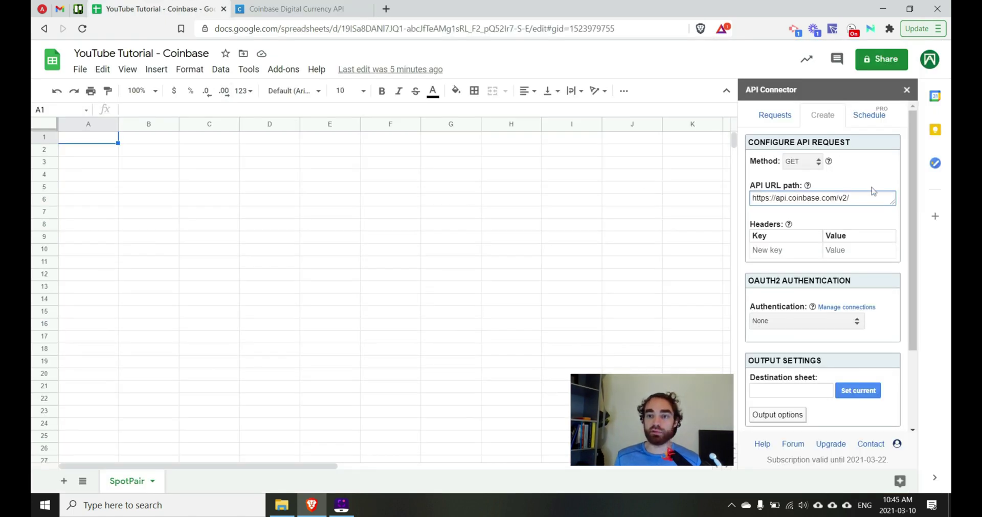
key("ctrl+v")
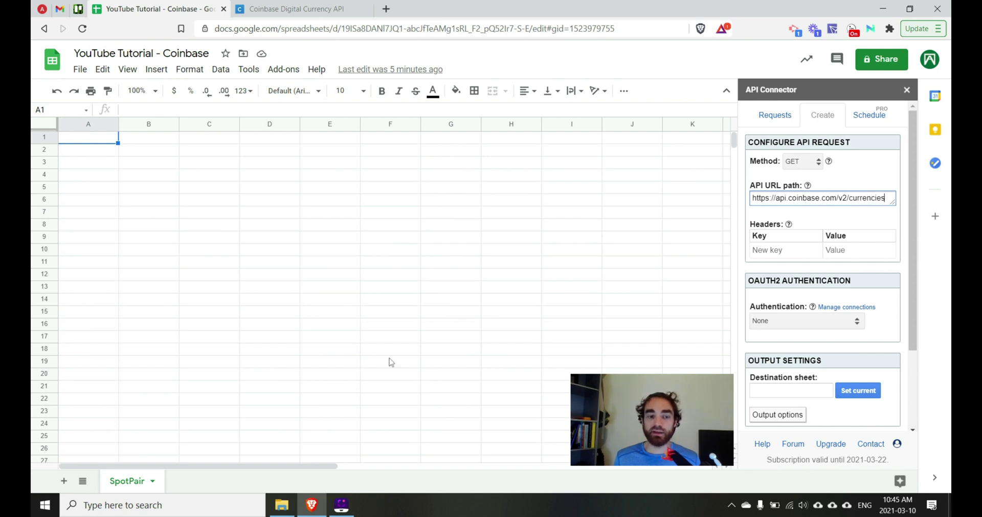
left_click(64, 482)
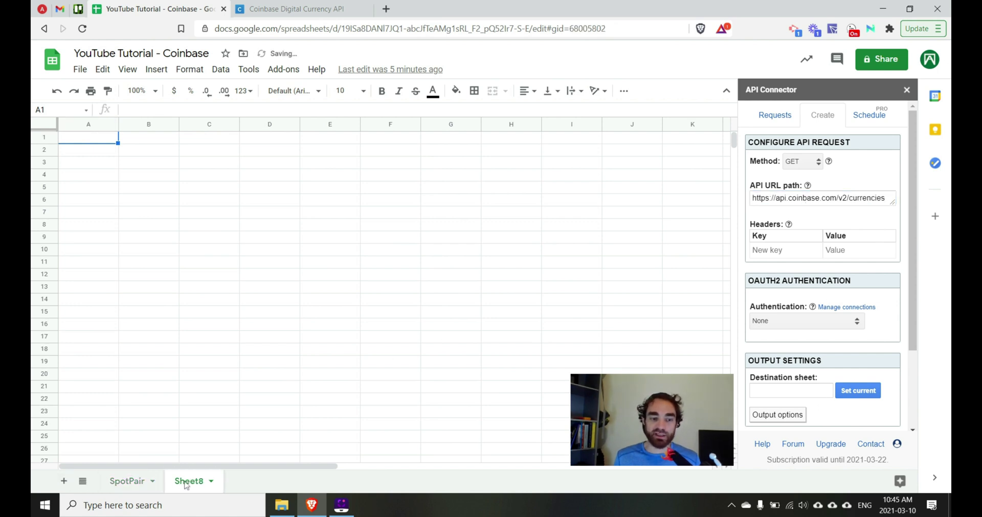
double_click(185, 483)
type("fiat")
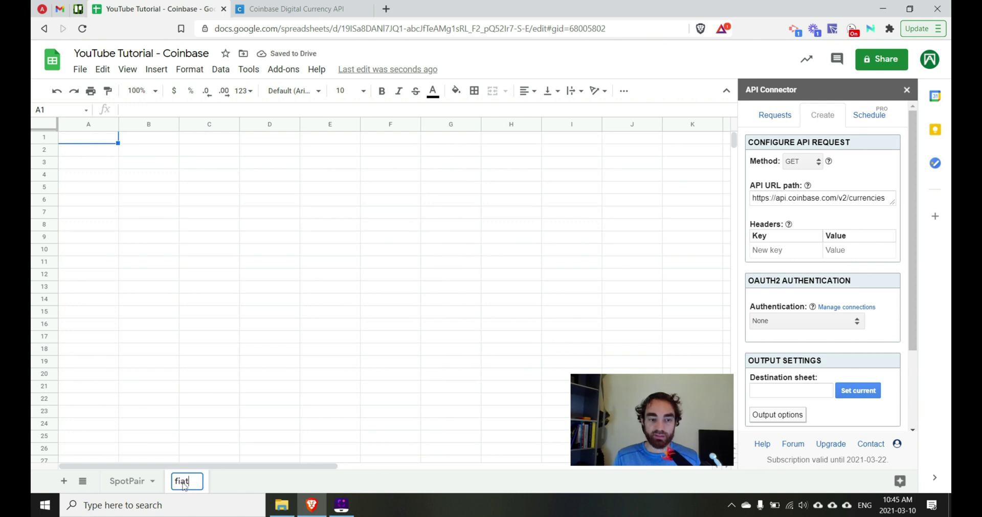
type("Currencies")
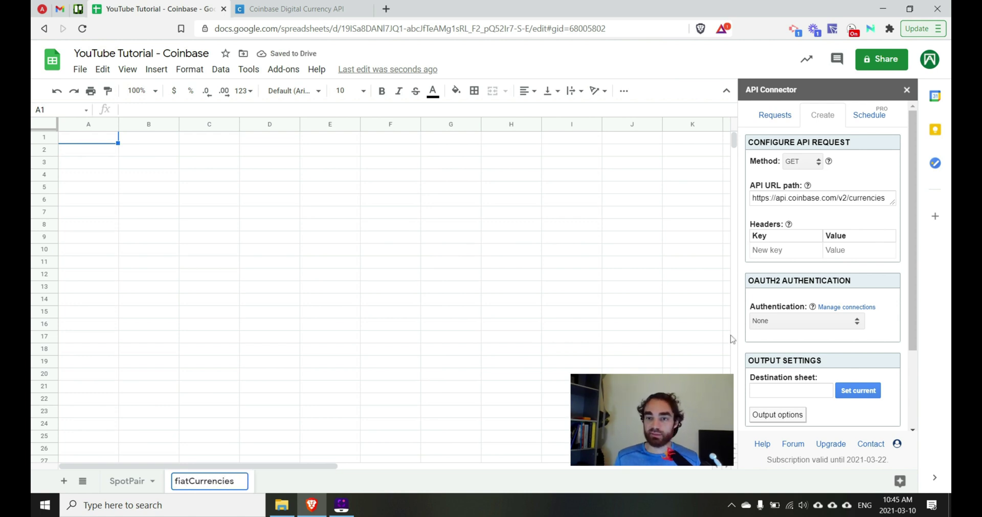
left_click(806, 392)
- Send output to fiatCurrencies, name the request fiatCurrencies, then save and run it
left_click(854, 391)
scroll(851, 358, "down", 2)
left_click(833, 357)
type("fiatCurrencies")
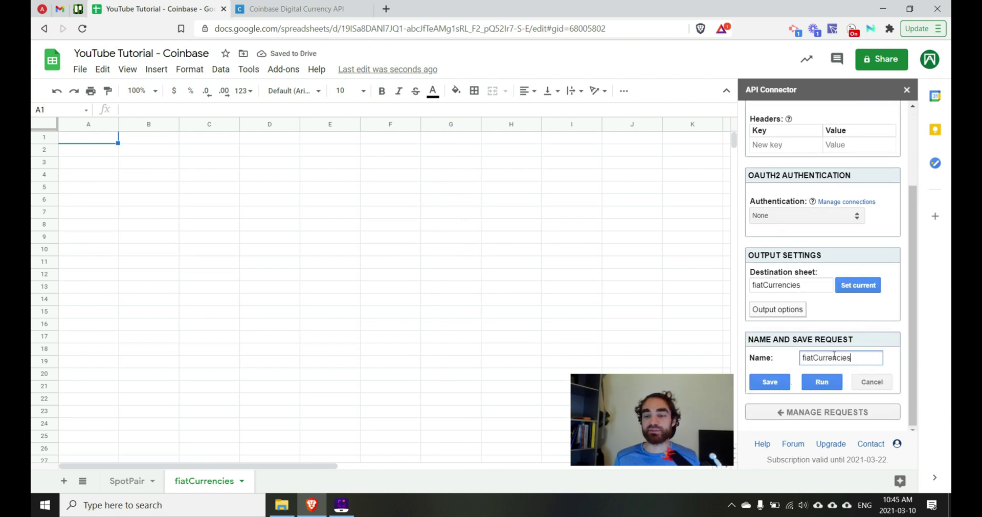
left_click(769, 382)
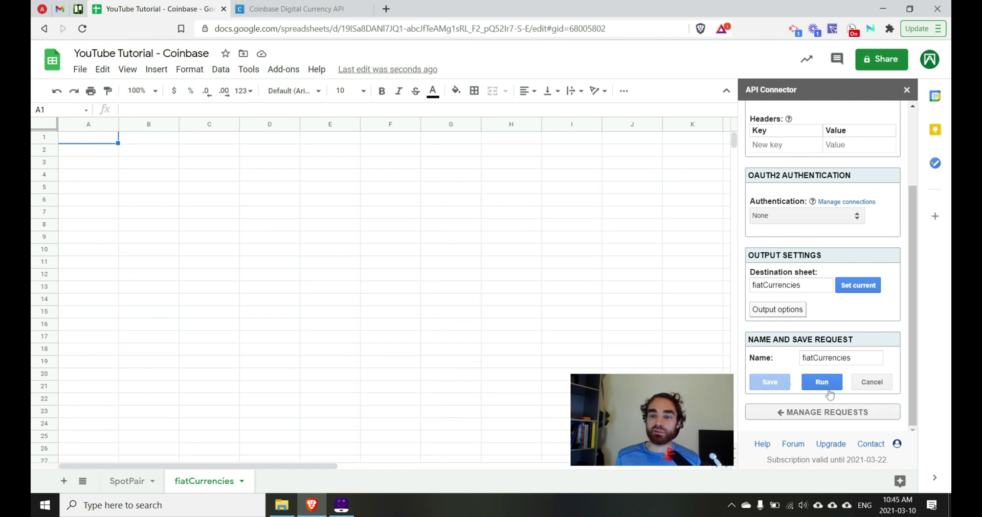
left_click(821, 384)
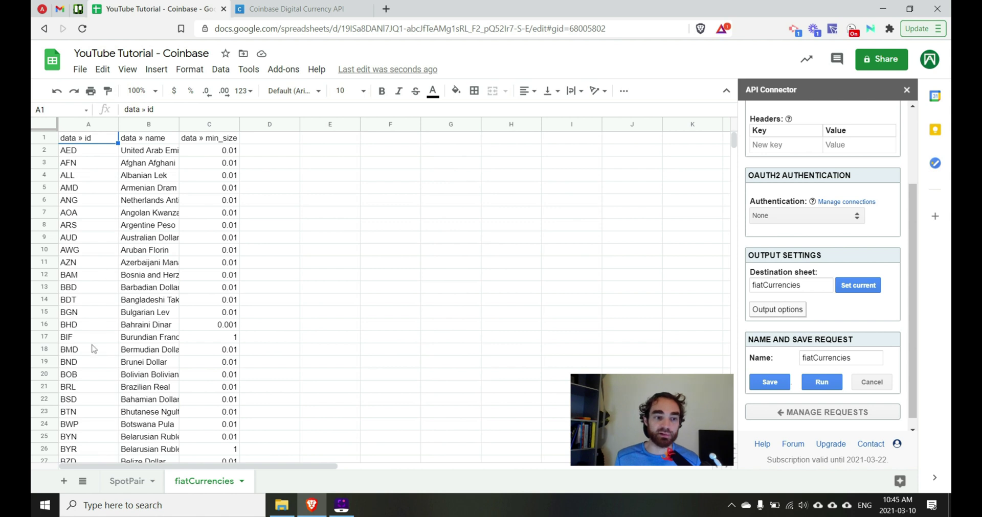
- Search the fetched currency list for 'btc', find no match, and return to cell A1
left_click(93, 415)
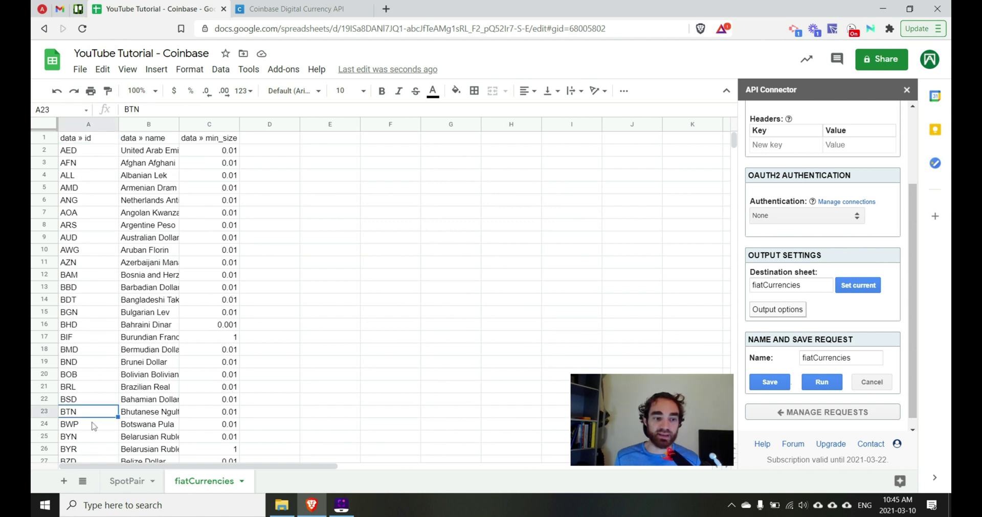
key("ctrl+f")
type("btc")
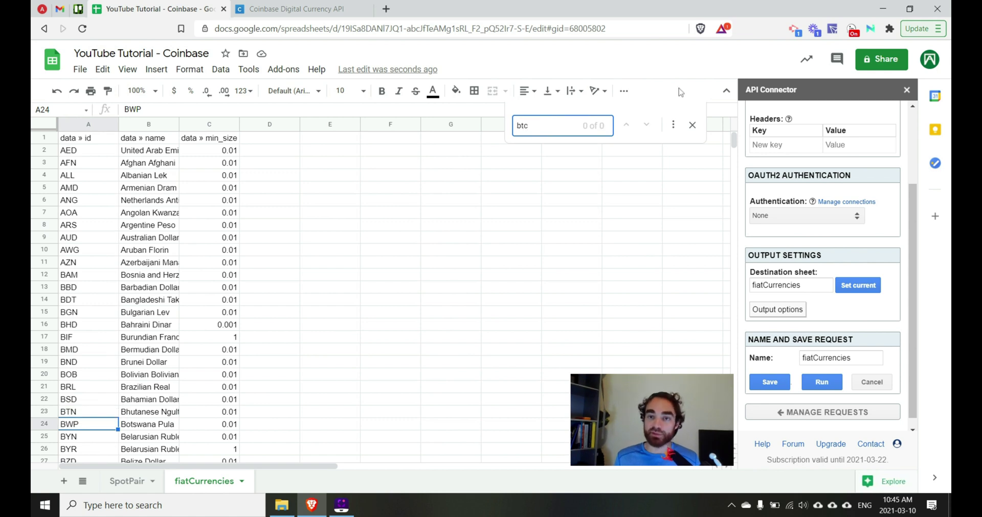
left_click(692, 125)
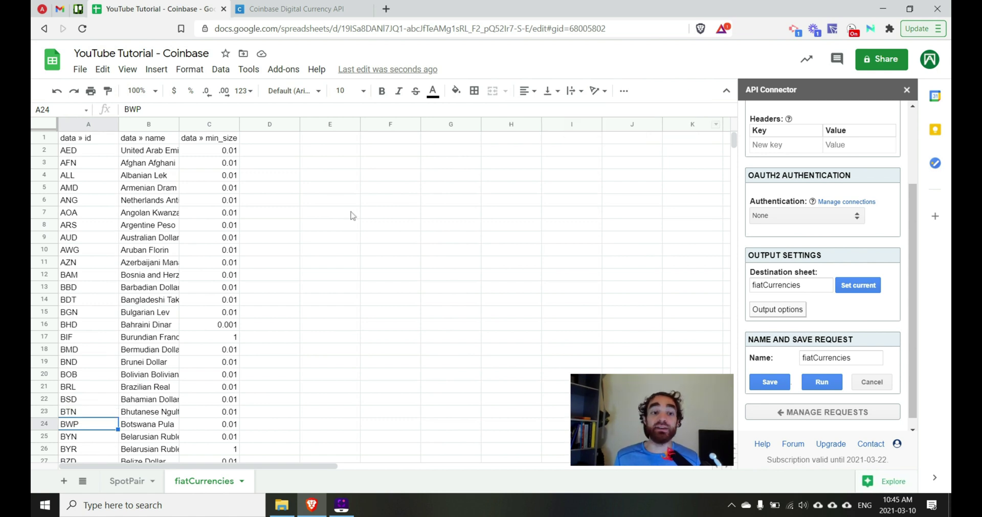
left_click(98, 141)
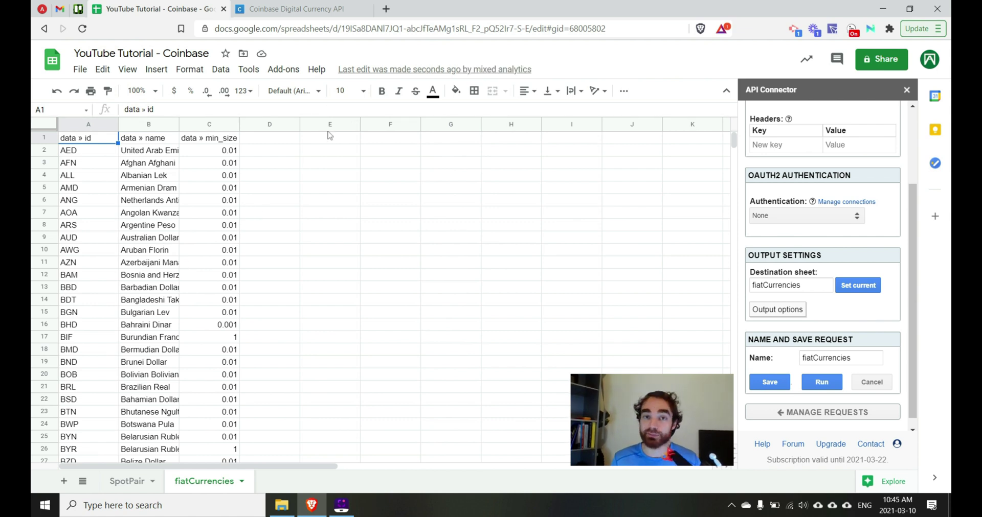
mouse_move(296, 8)
left_click(284, 4)
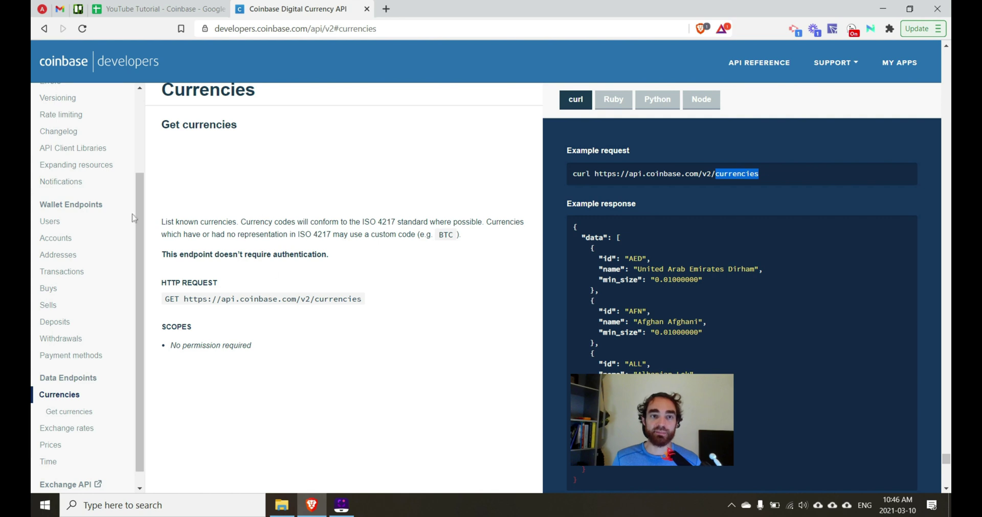
scroll(119, 286, "down", 1)
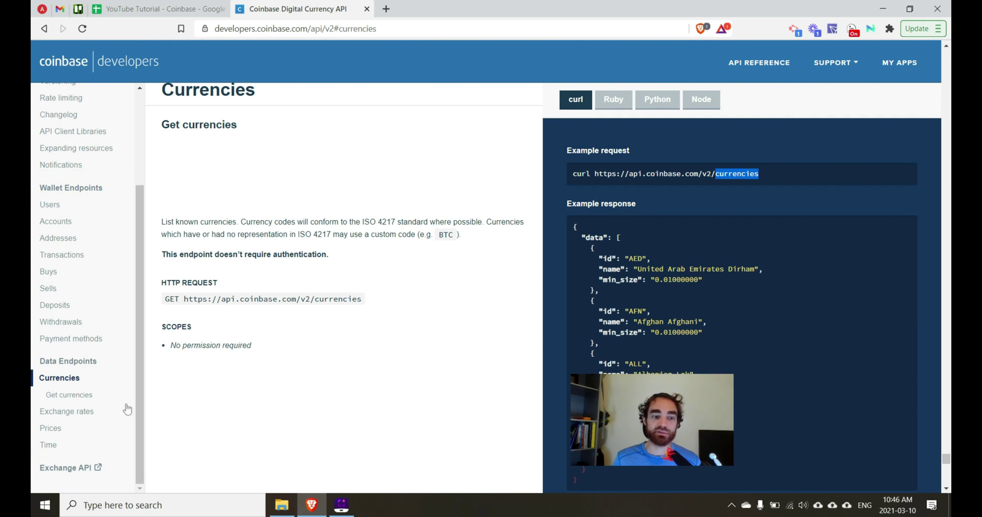
left_click(86, 468)
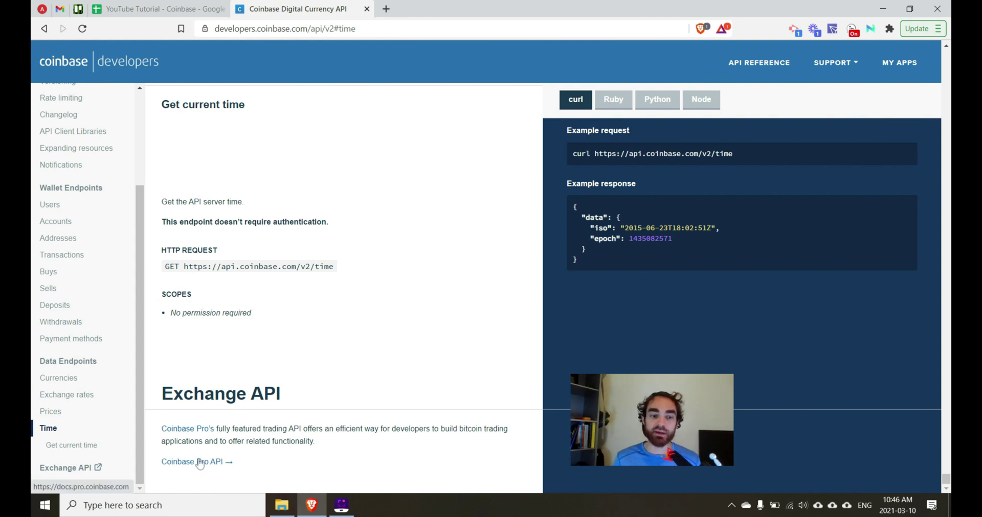
left_click(202, 462)
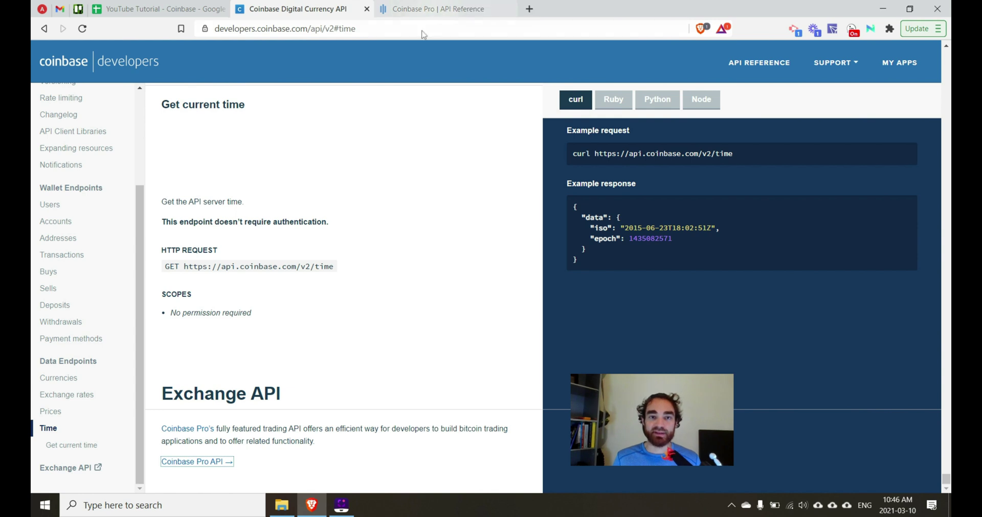
left_click(404, 15)
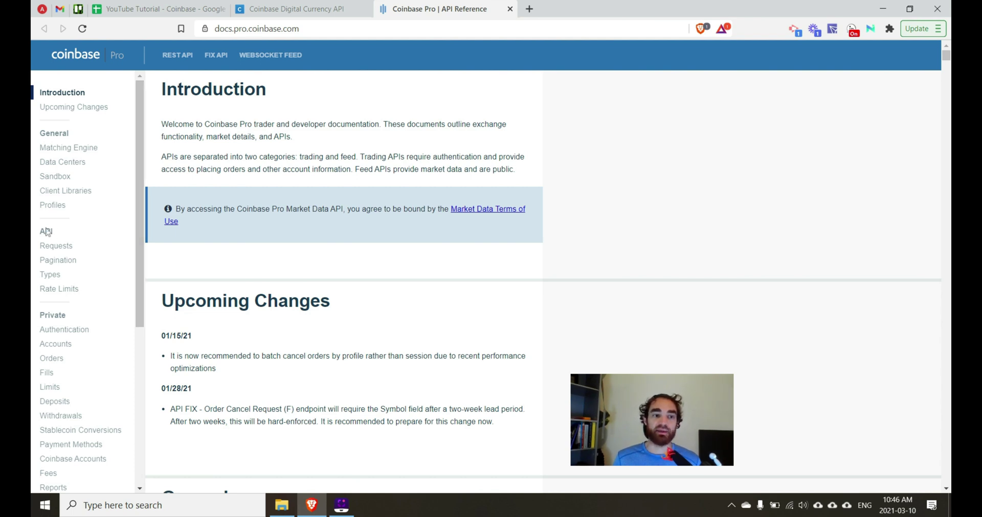
left_click(46, 231)
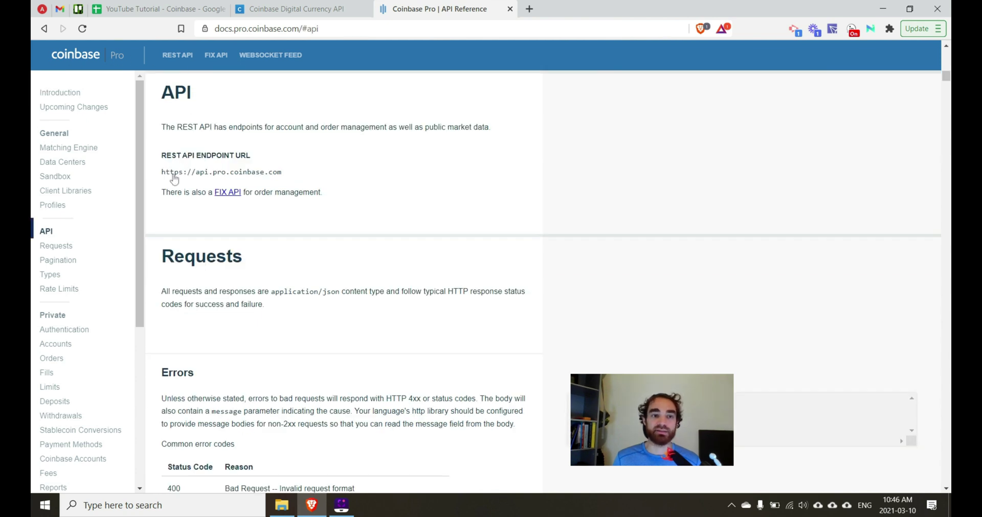
left_click_drag(161, 172, 309, 169)
key("ctrl+c")
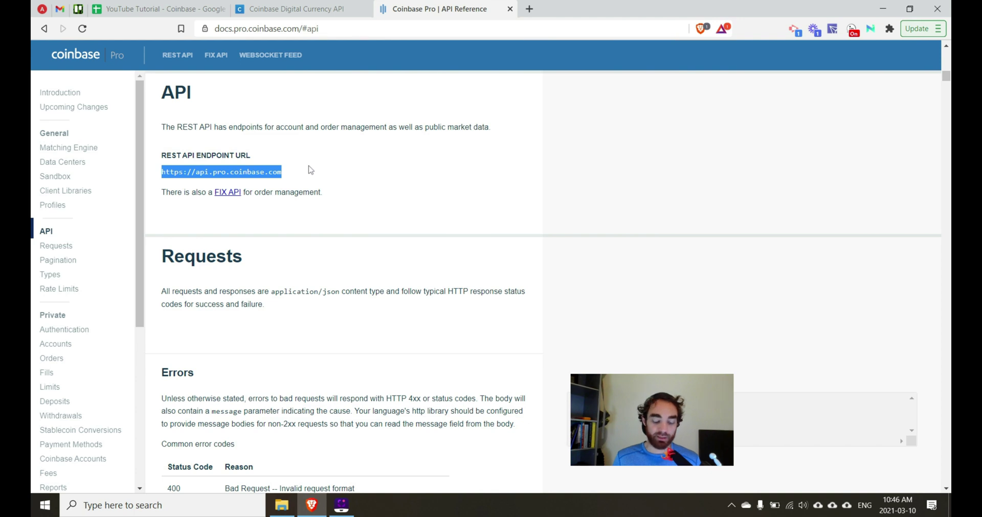
left_click(167, 5)
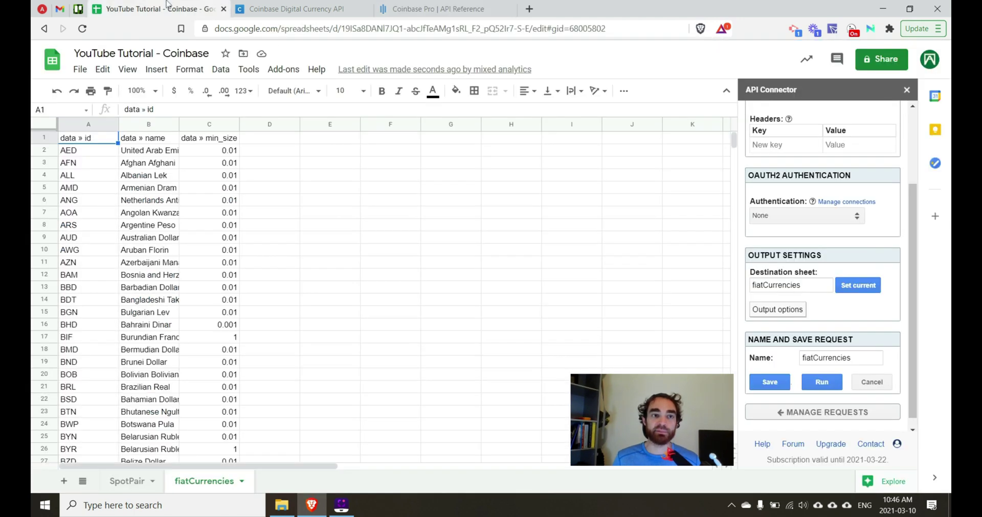
left_click(790, 413)
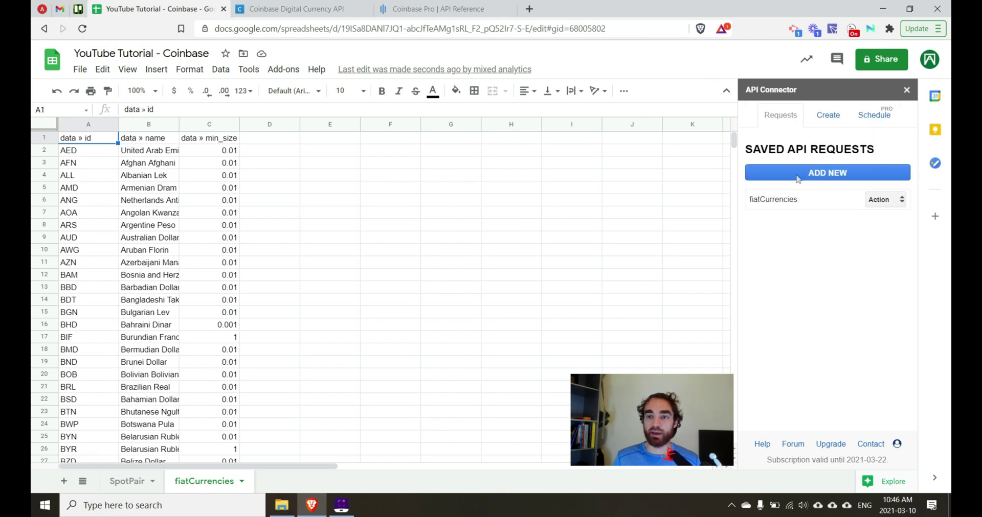
left_click(796, 176)
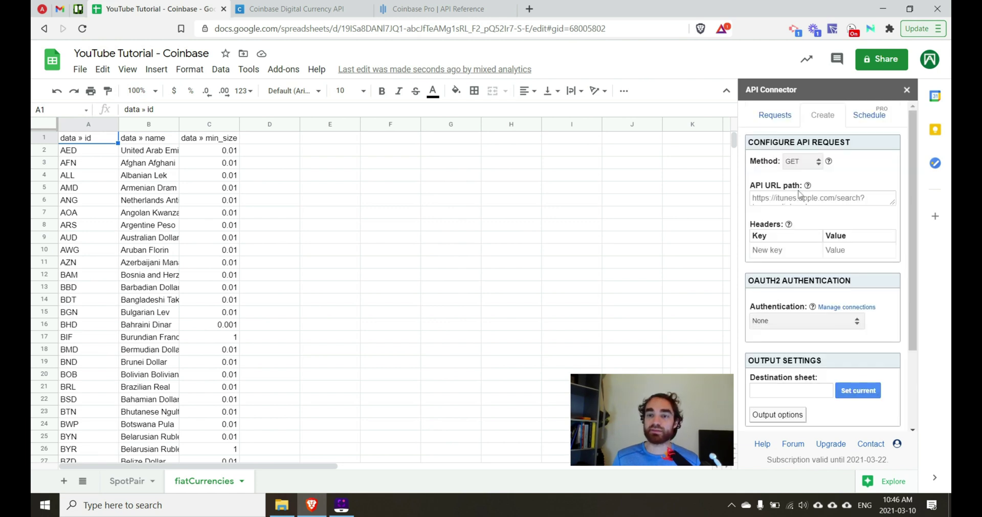
left_click(798, 197)
key("ctrl+v")
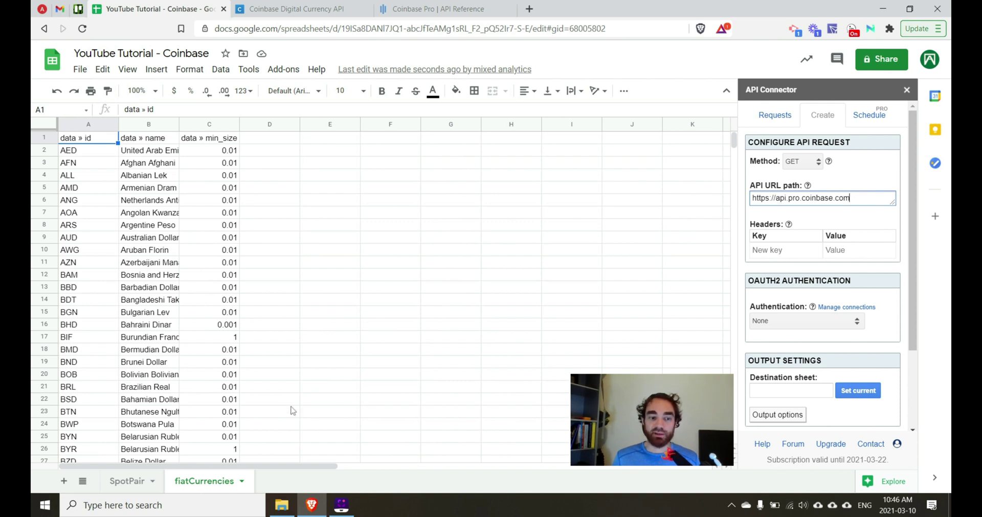
- Add an empty sheet named cryptoCurrencies
left_click(64, 481)
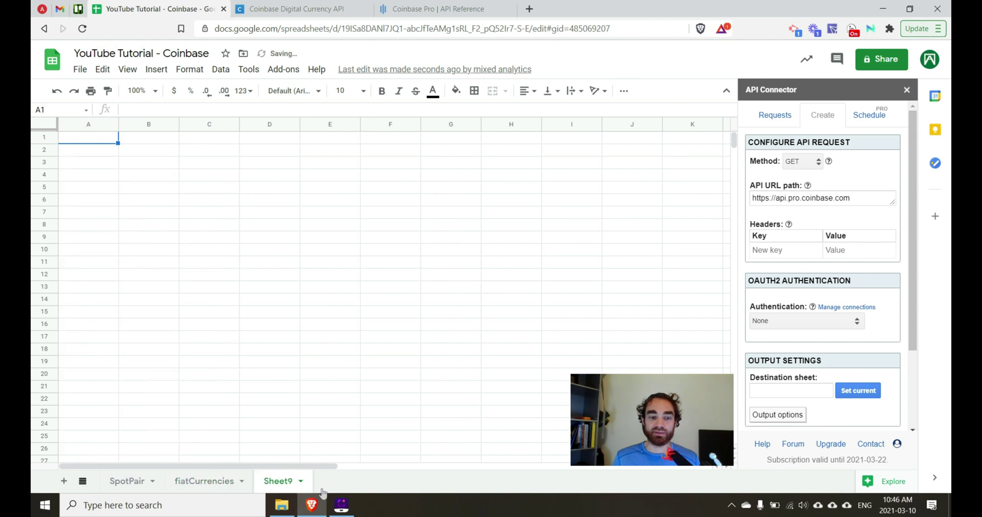
double_click(277, 482)
type("cryptoCurrencies")
left_click(372, 486)
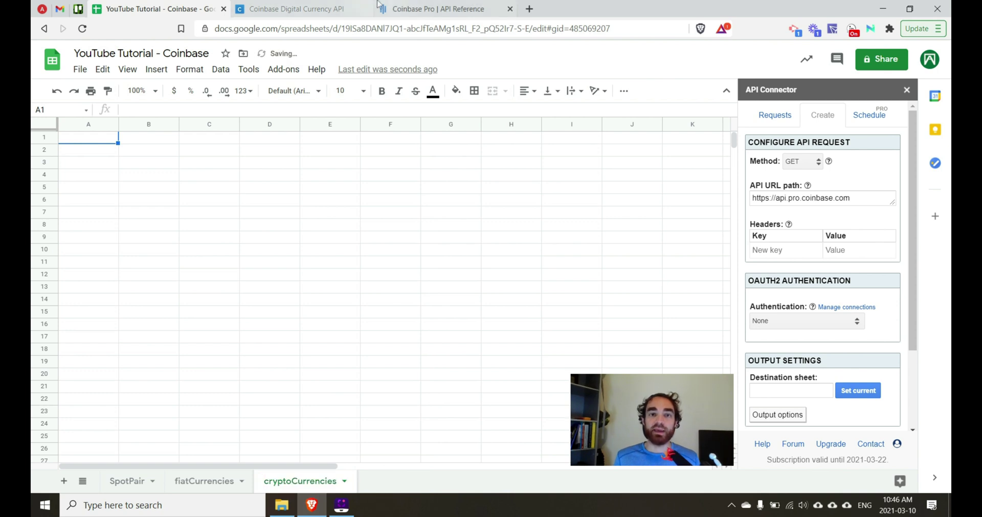
- Open the Products section of the Coinbase Pro API docs
left_click(428, 5)
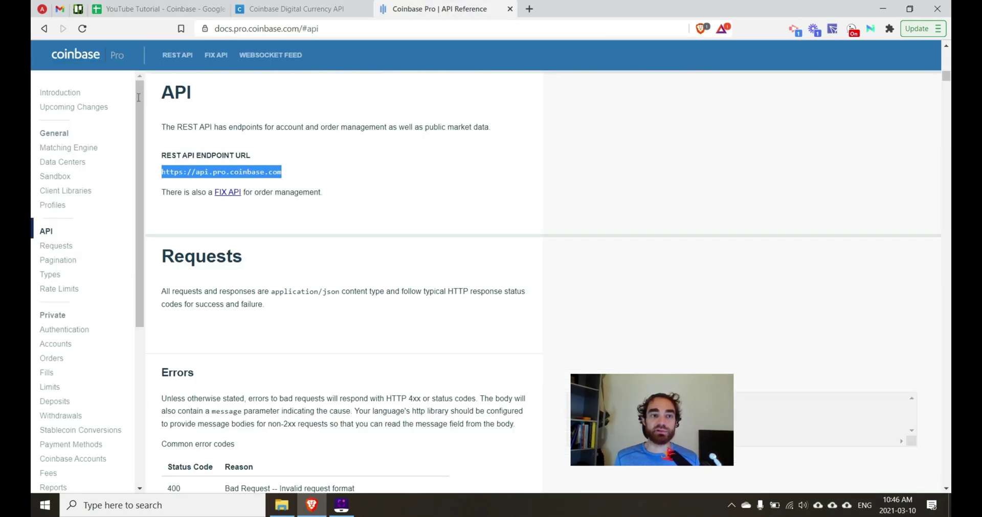
scroll(97, 295, "down", 5)
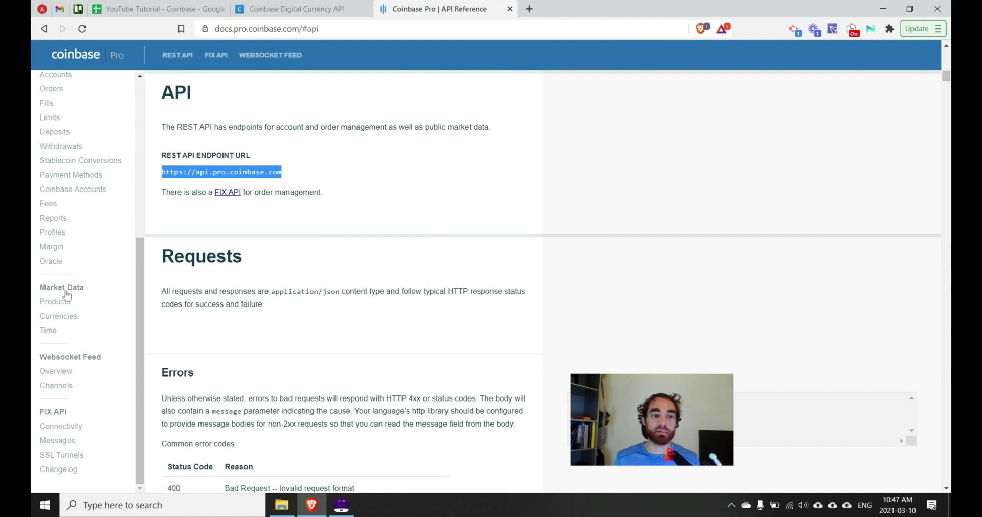
left_click(69, 303)
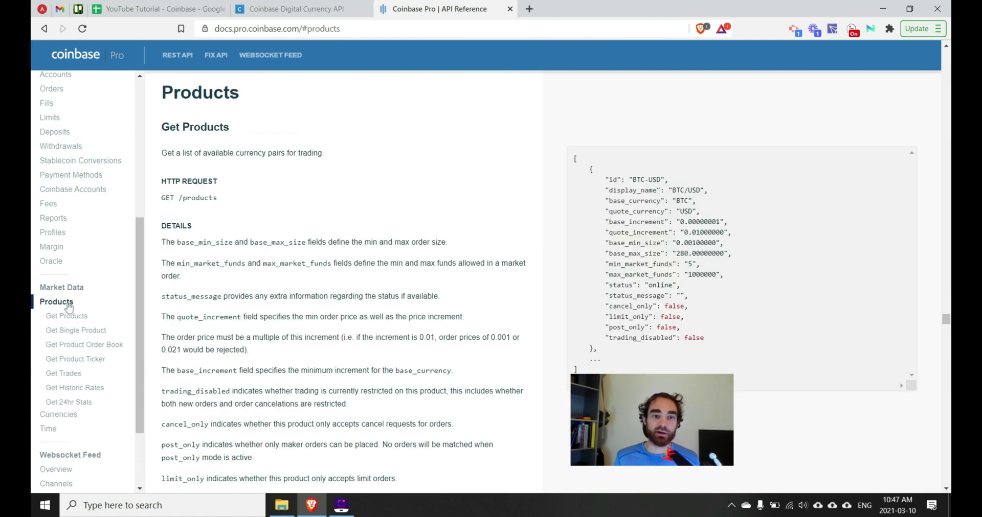
left_click_drag(161, 153, 371, 157)
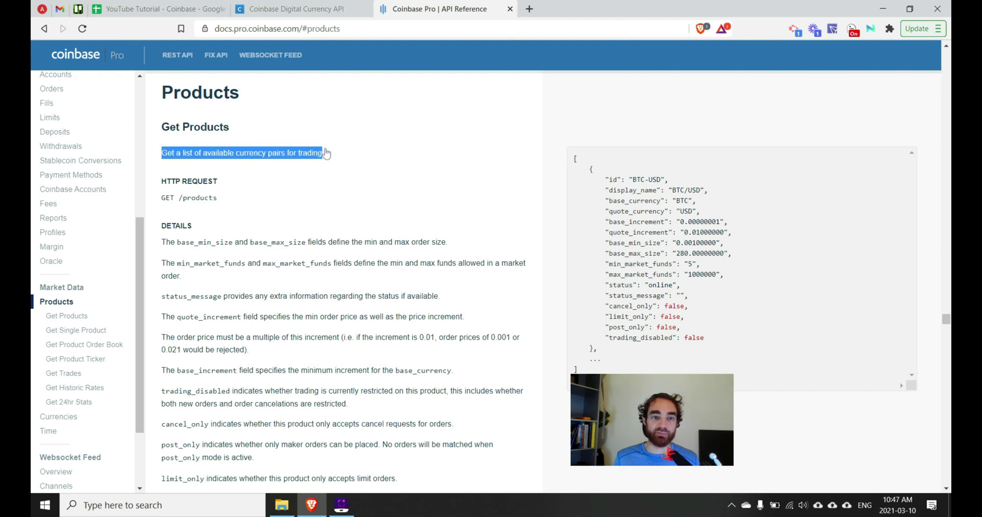
left_click(374, 155)
- Open the Currencies section and select its /currencies request path
scroll(87, 230, "up", 5)
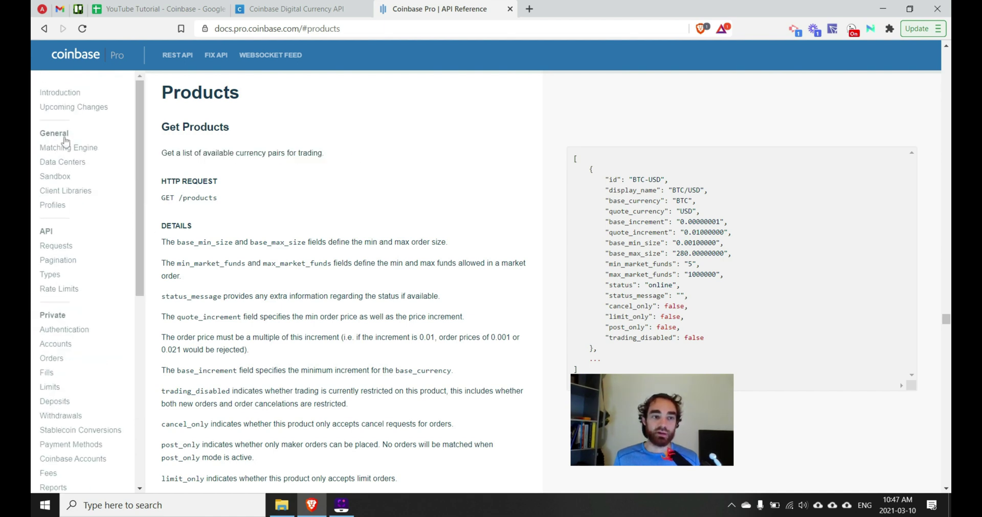
left_click(54, 231)
scroll(110, 235, "down", 2)
scroll(76, 297, "down", 3)
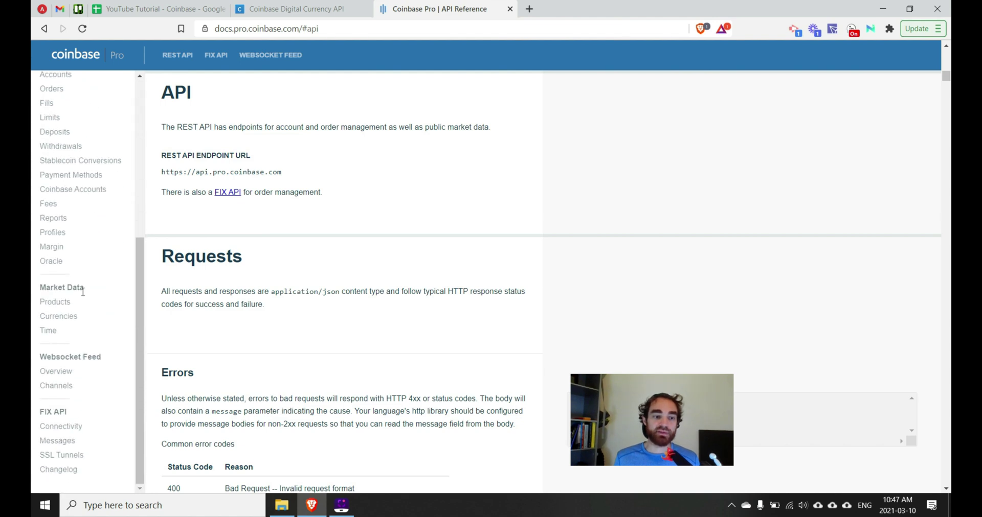
left_click(63, 315)
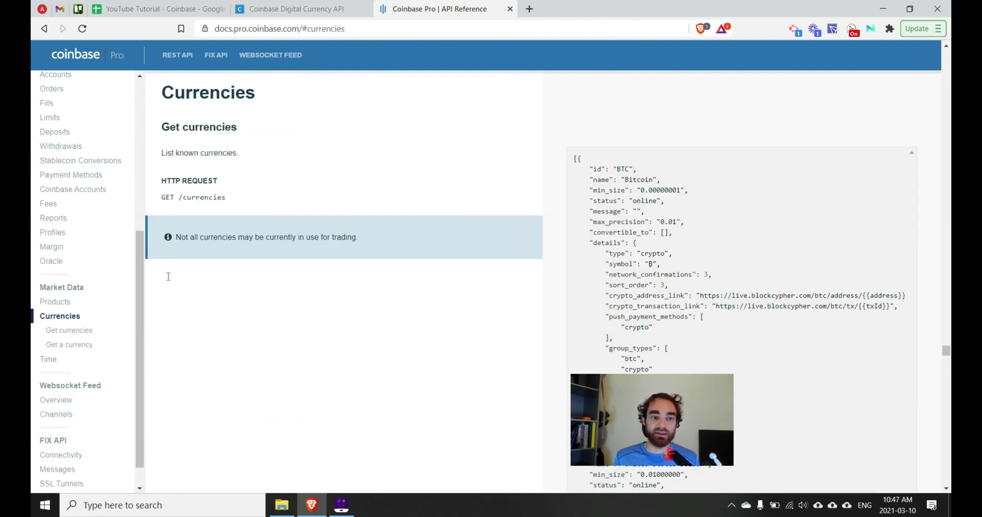
left_click_drag(161, 155, 249, 156)
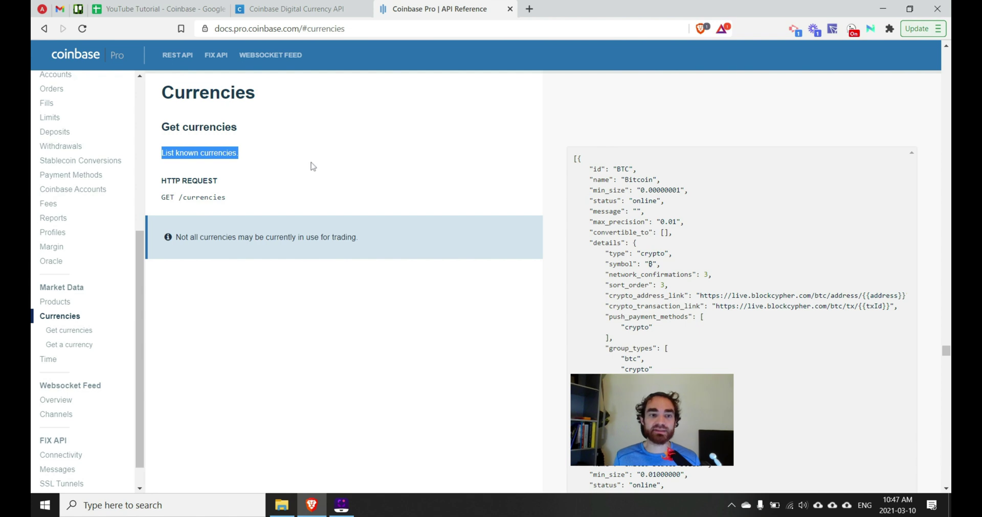
left_click(262, 177)
left_click_drag(178, 201, 229, 203)
key("ctrl+c")
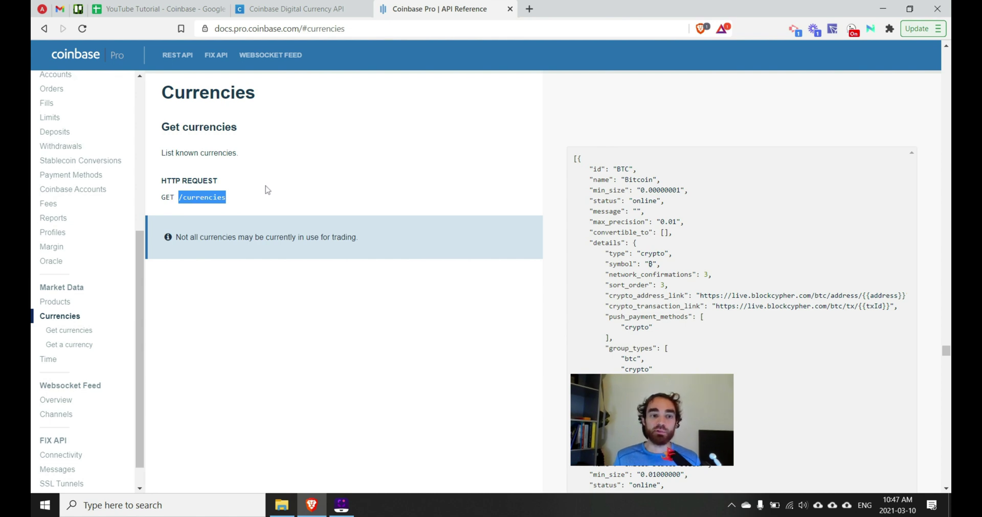
- Append the copied /currencies path to the API Connector request URL
left_click(159, 9)
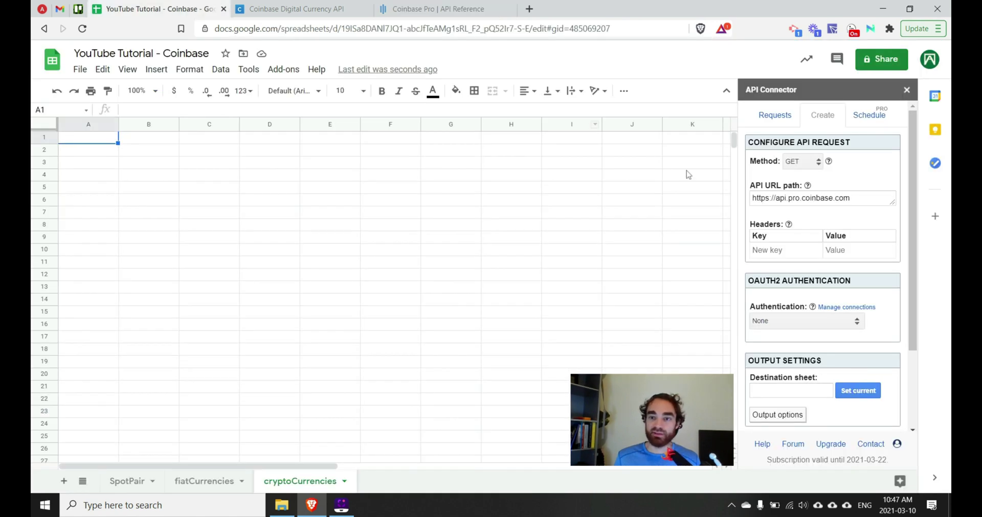
left_click(868, 198)
key("ctrl+v")
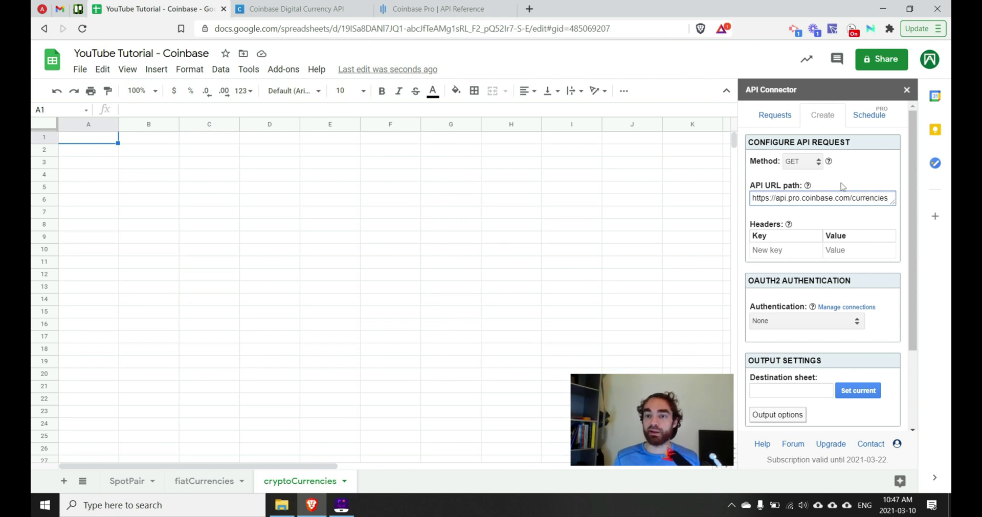
left_click_drag(851, 199, 773, 199)
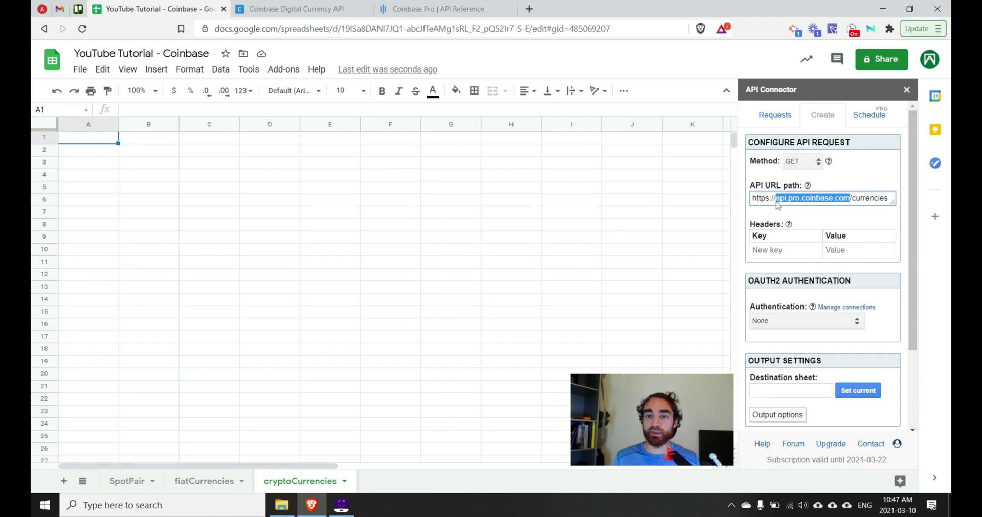
left_click(884, 197)
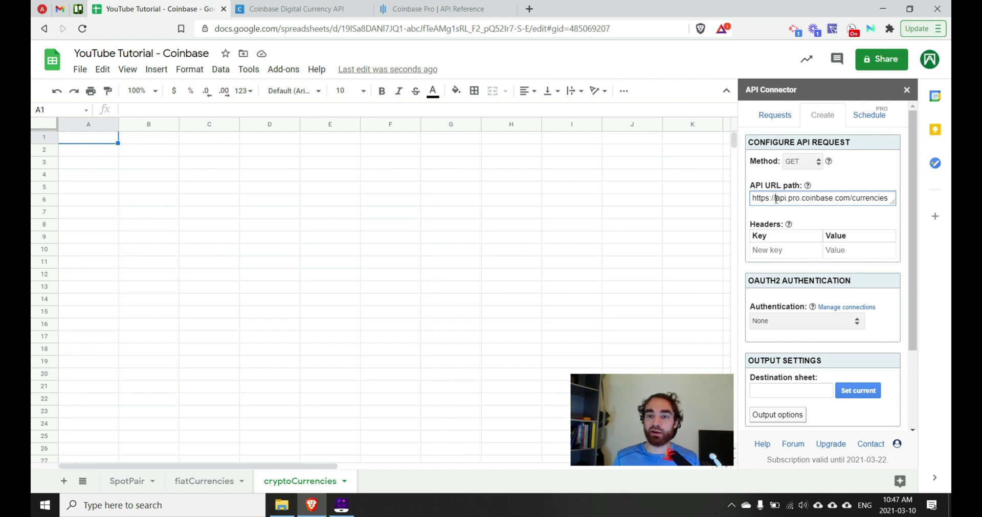
left_click(803, 199, "shift")
left_click(865, 198)
- Target the cryptoCurrencies sheet, name the request cryptoCurrencies, then save and run it
scroll(831, 244, "down", 2)
left_click(867, 292)
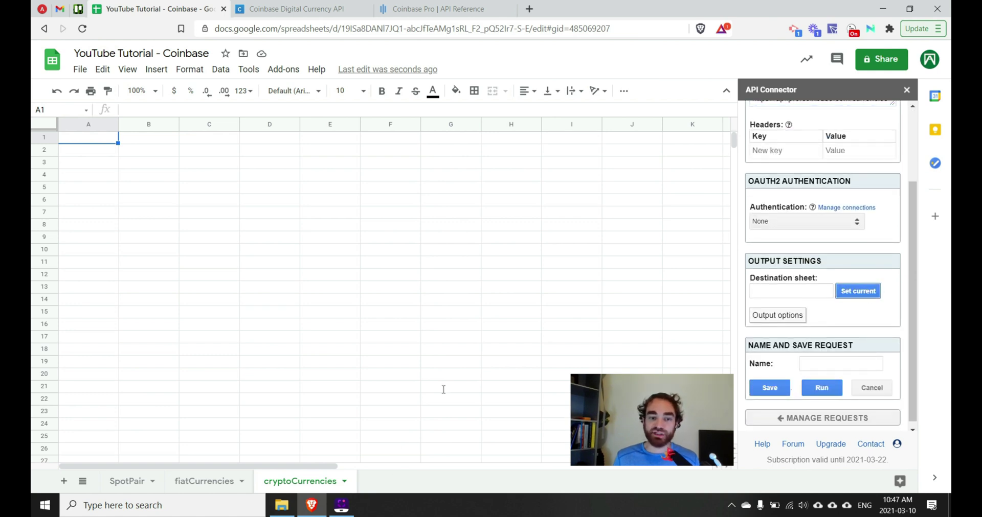
left_click(819, 365)
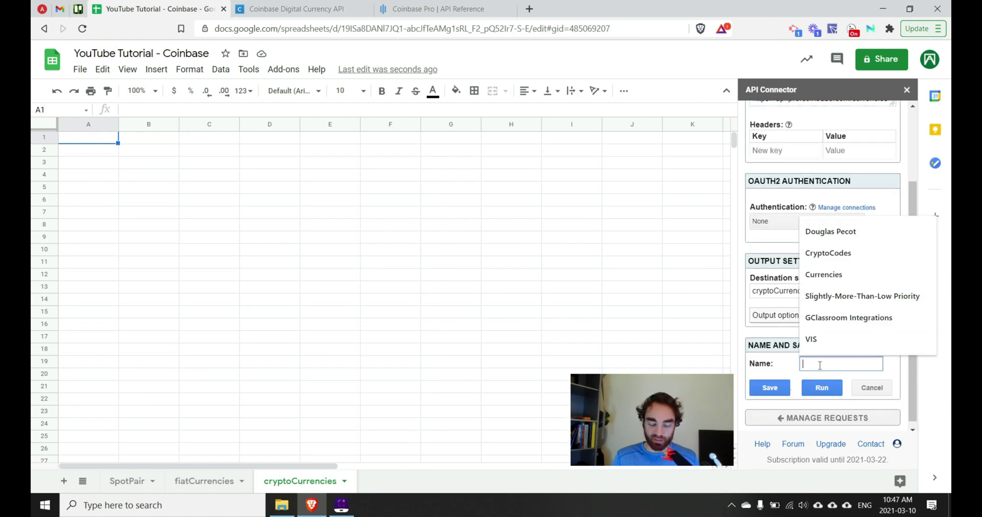
type("cryptoC")
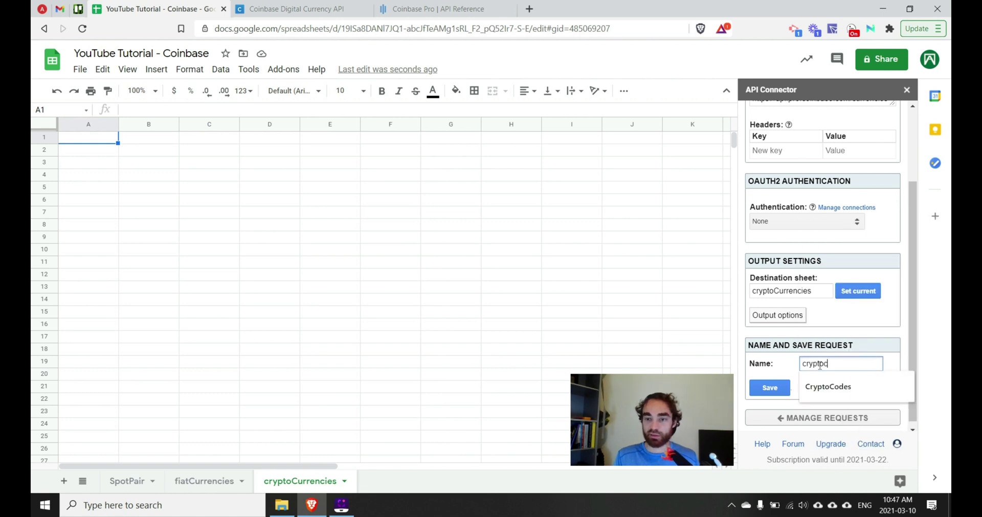
type("urrencies")
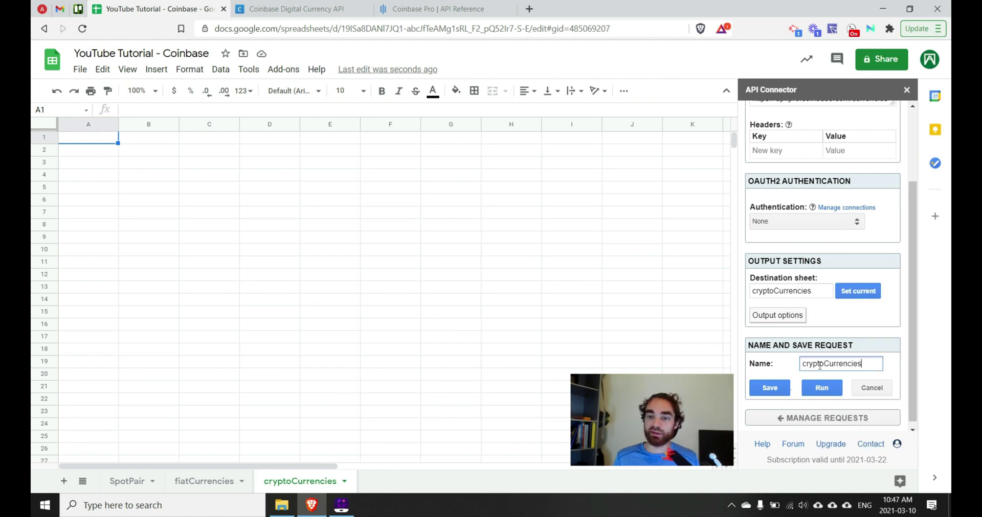
left_click(773, 385)
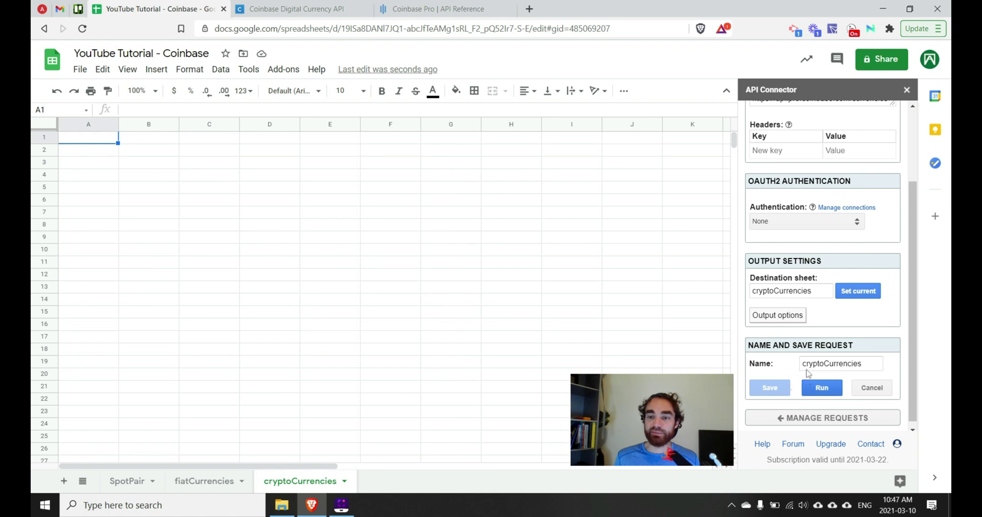
left_click(821, 370)
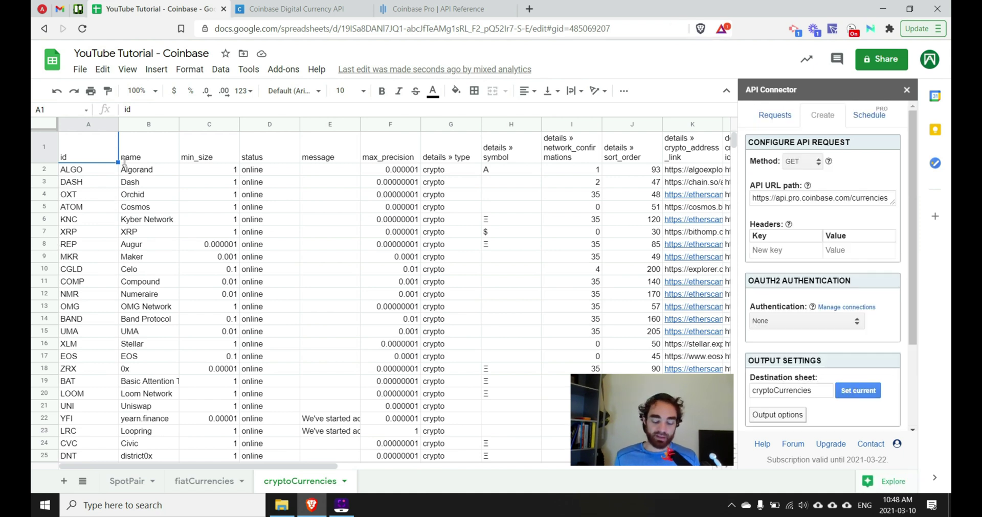
- Search the crypto currency list for usd, twd, eth and ethereum
key("ctrl+f")
type("usd")
key("BackSpace")
key("BackSpace")
key("BackSpace")
type("twd")
key("BackSpace")
key("BackSpace")
key("BackSpace")
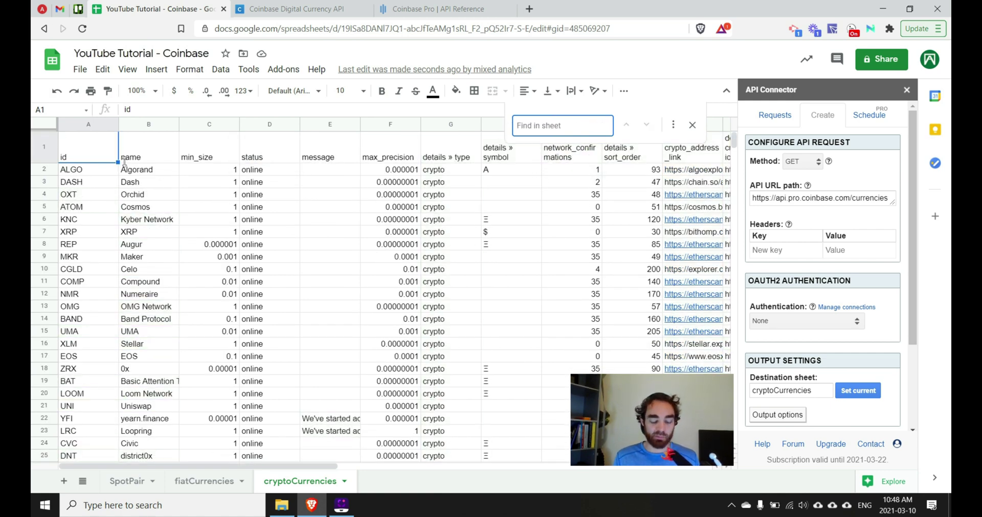
type("et")
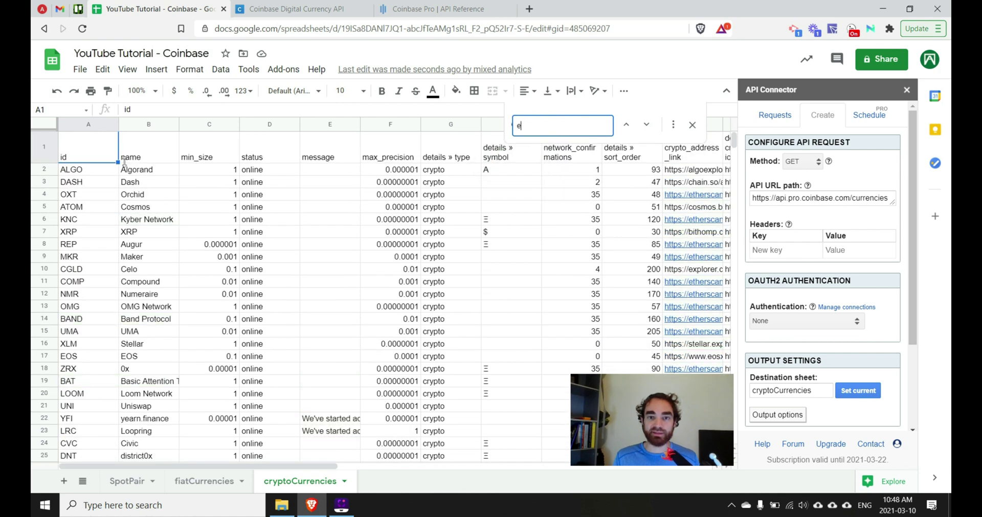
type("h")
key("Return")
key("Return")
key("Return")
key("Return")
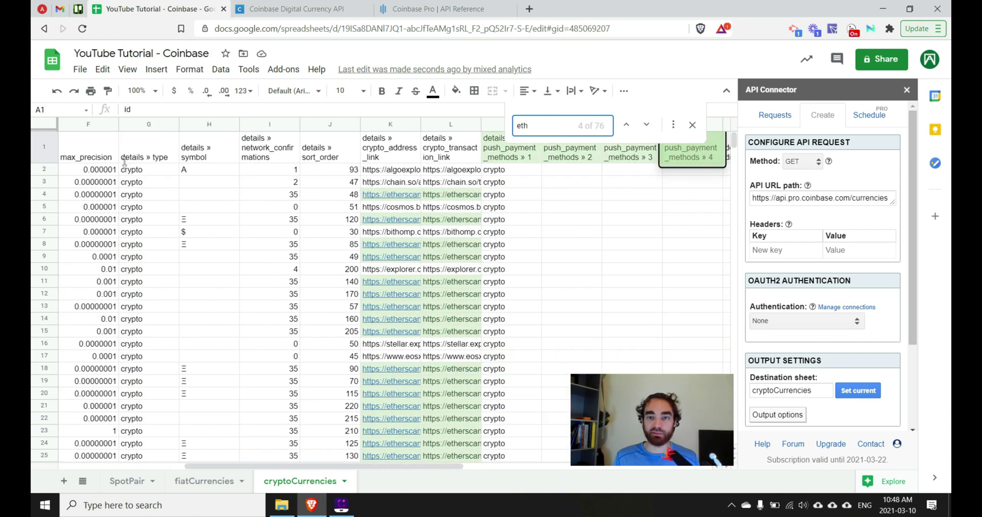
key("Return")
key("Return")
key("Return")
key("Return")
key("Return")
key("Return")
key("Return")
key("Return")
key("Return")
type("ere")
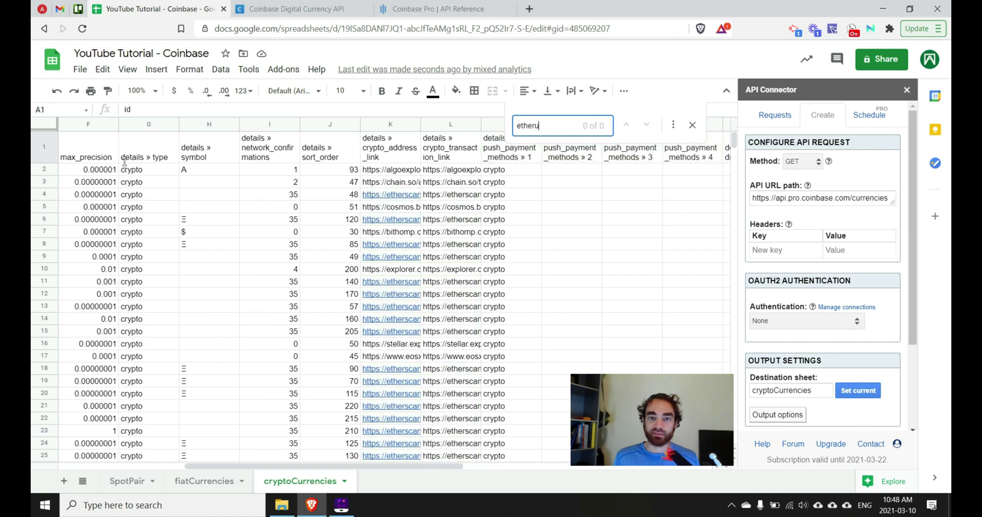
type("um")
key("BackSpace")
key("BackSpace")
key("BackSpace")
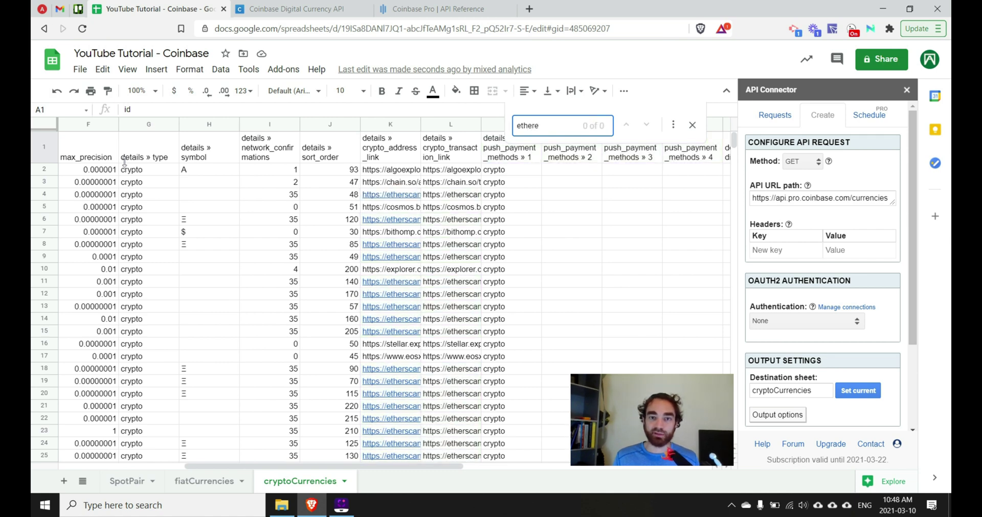
key("BackSpace")
key("BackSpace")
key("BackSpace")
key("BackSpace")
key("BackSpace")
key("BackSpace")
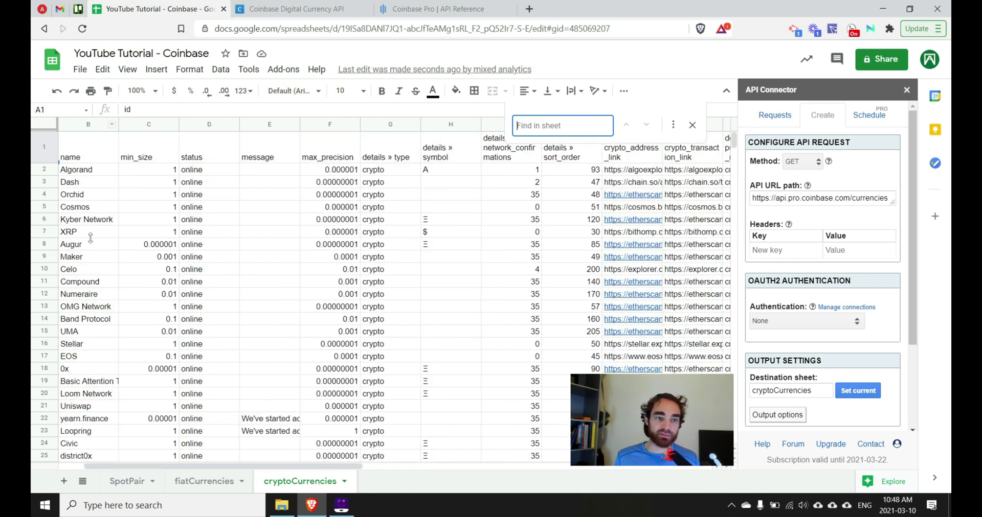
- Confirm the Ether row's code is ETH, then go to the fiatCurrencies sheet
left_click(90, 233)
scroll(92, 256, "down", 1)
scroll(94, 276, "down", 3)
scroll(97, 291, "down", 2)
scroll(99, 298, "down", 4)
scroll(99, 297, "up", 5)
scroll(98, 292, "up", 5)
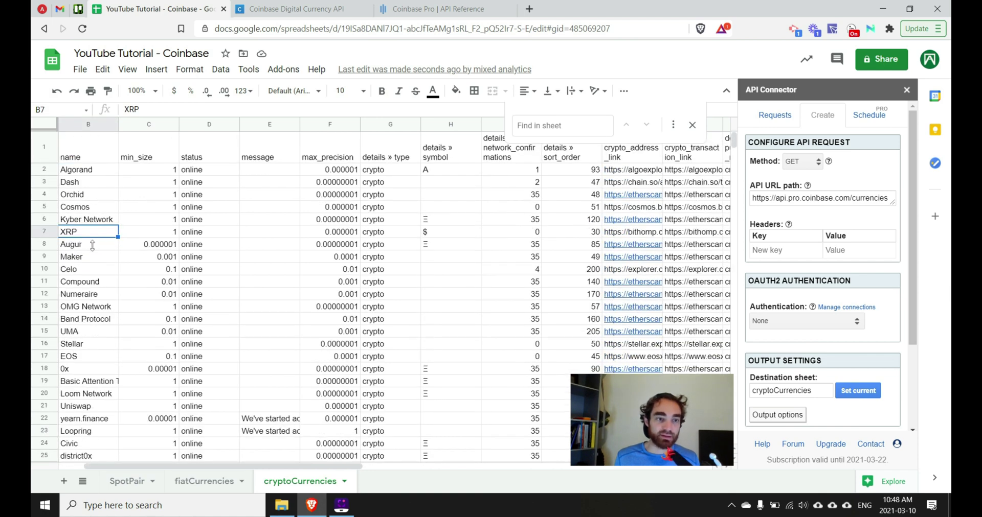
left_click(84, 284)
scroll(81, 373, "down", 2)
scroll(92, 371, "down", 2)
scroll(102, 358, "down", 2)
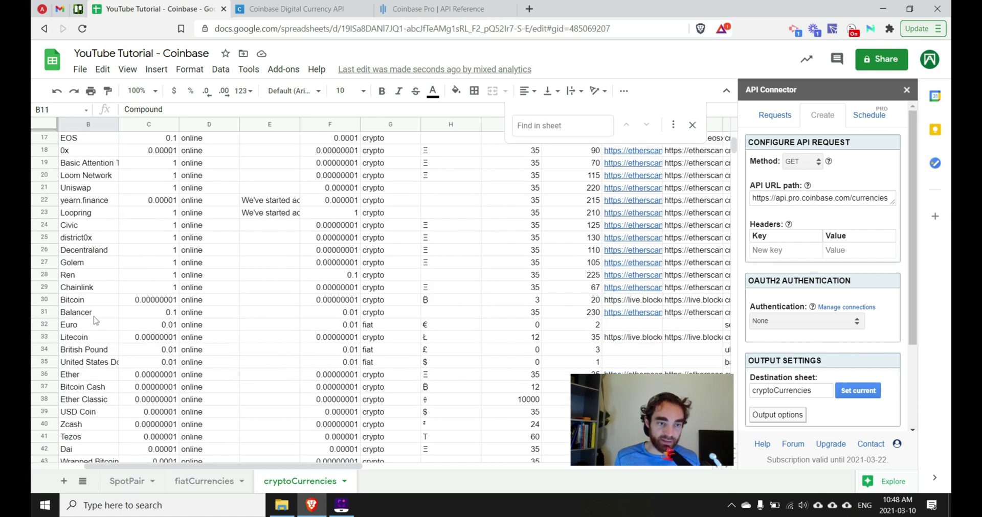
left_click(98, 378)
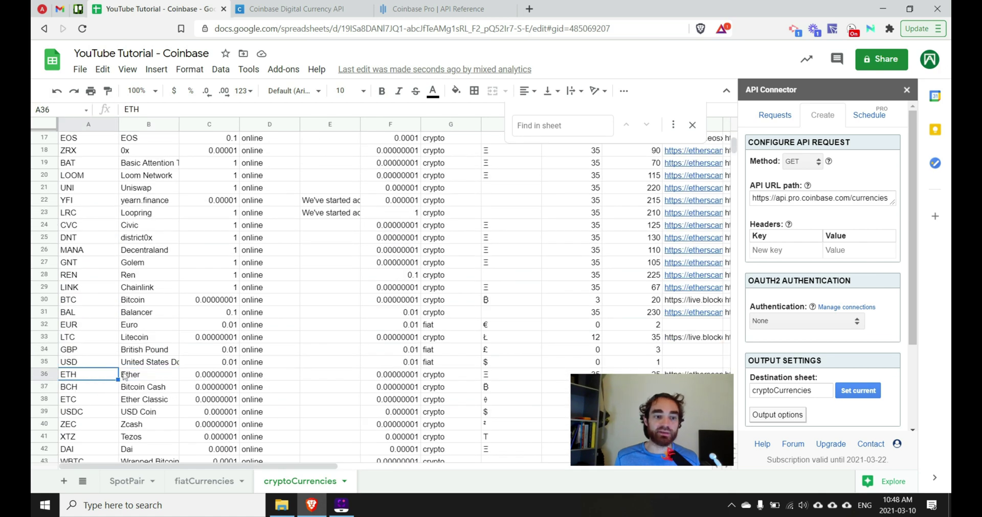
left_click(108, 378)
left_click(143, 377)
left_click(88, 381)
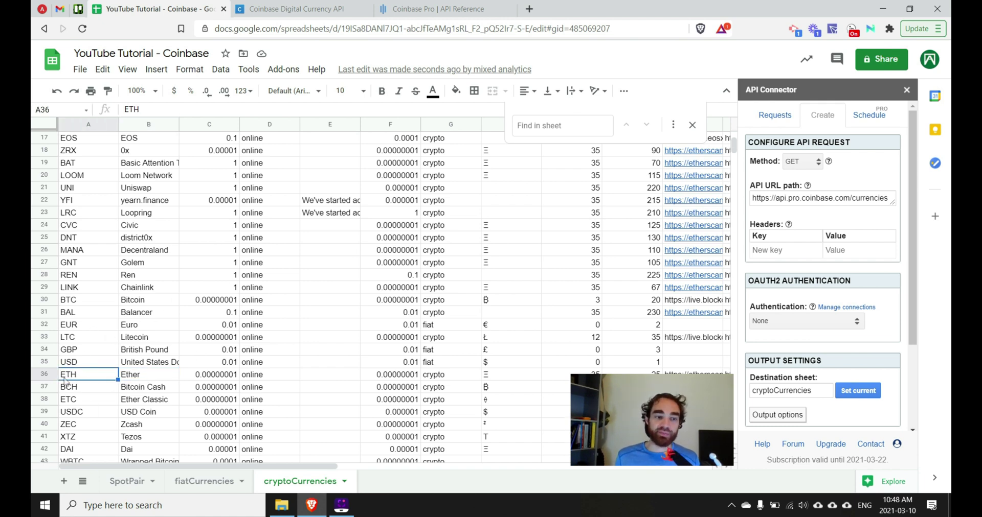
left_click(214, 487)
- Search the fiat list for 'taiwan' and confirm the New Taiwan Dollar code TWD
left_click(572, 126)
type("taiwan")
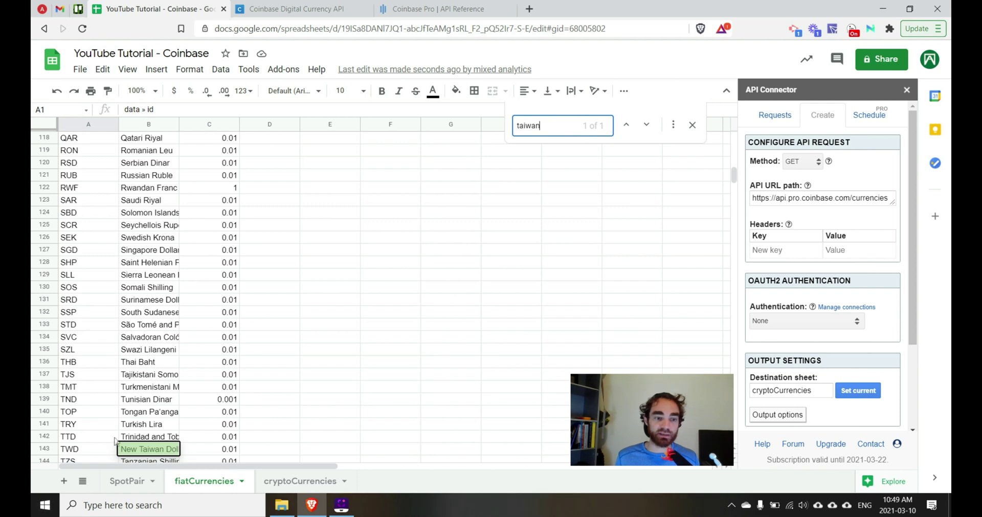
left_click(90, 451)
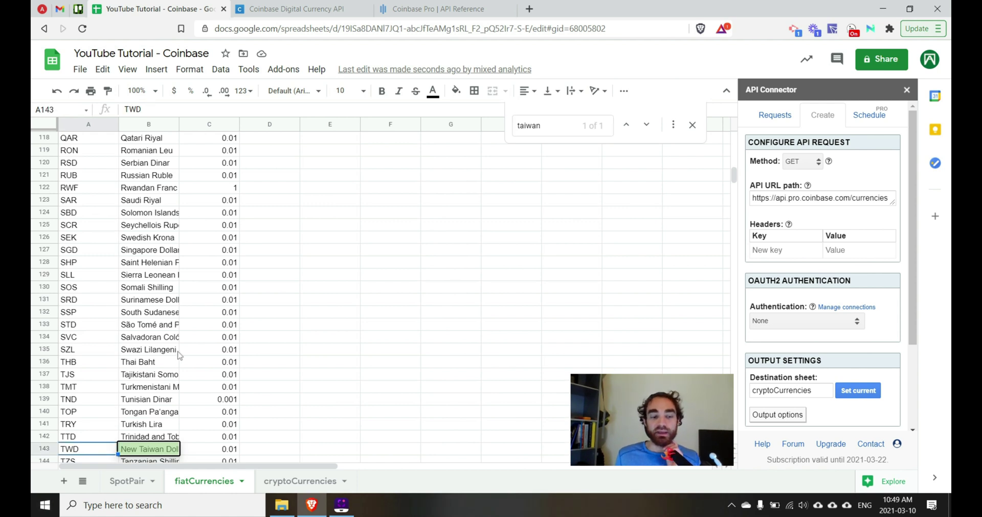
- On the SpotPair sheet, re-save the cryptoCurrencies request and start a blank new request
left_click(144, 480)
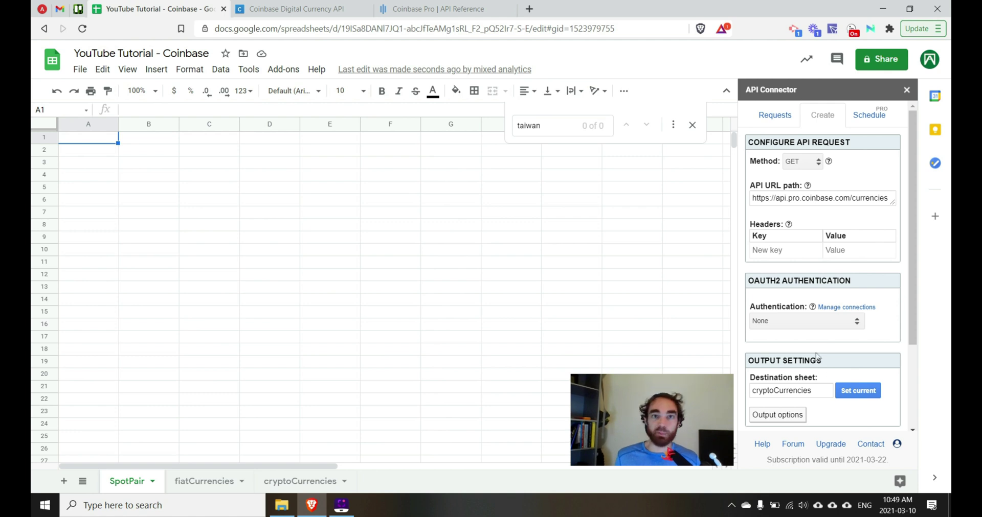
scroll(816, 350, "down", 2)
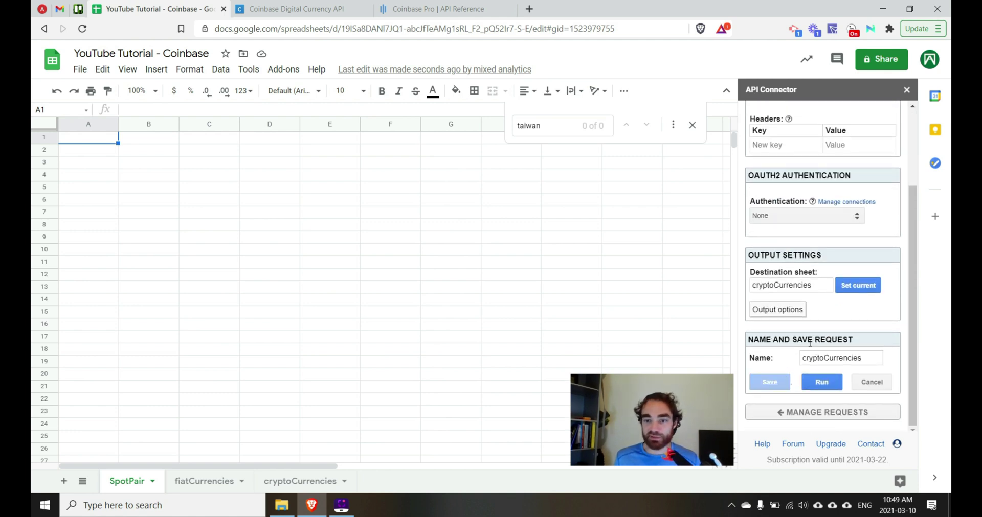
left_click(775, 382)
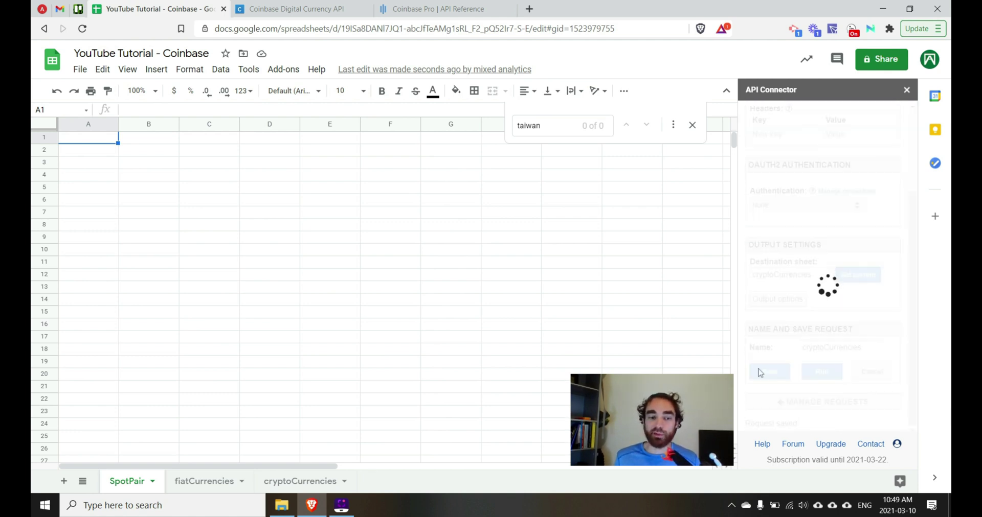
left_click(828, 173)
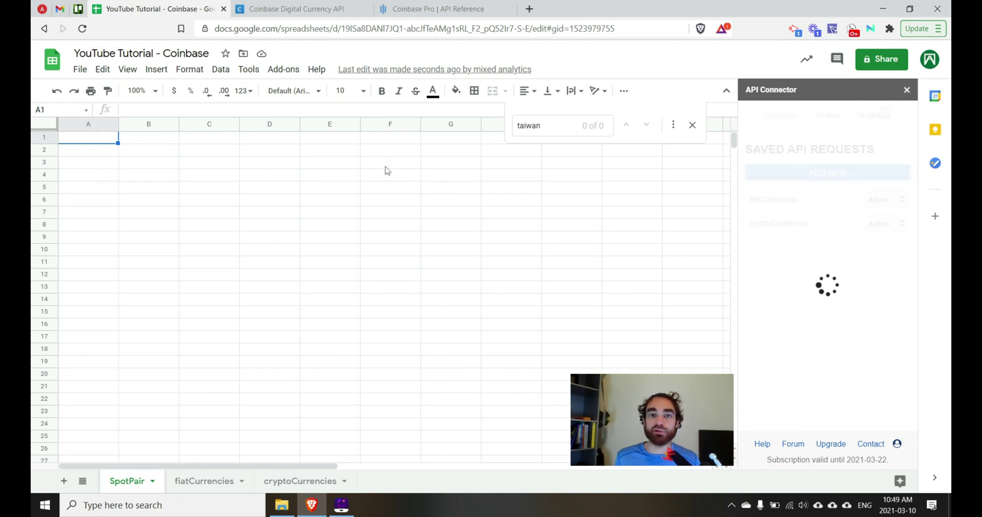
left_click(693, 126)
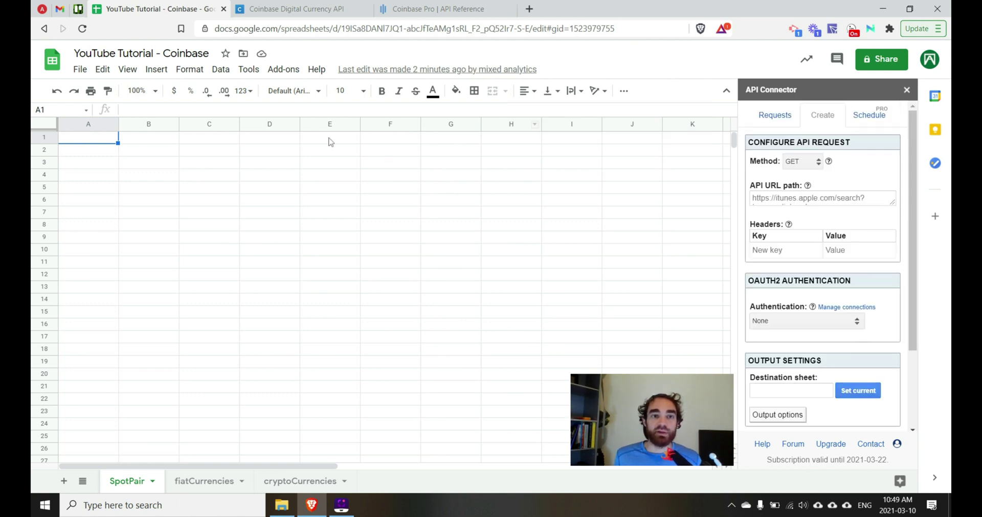
left_click(287, 14)
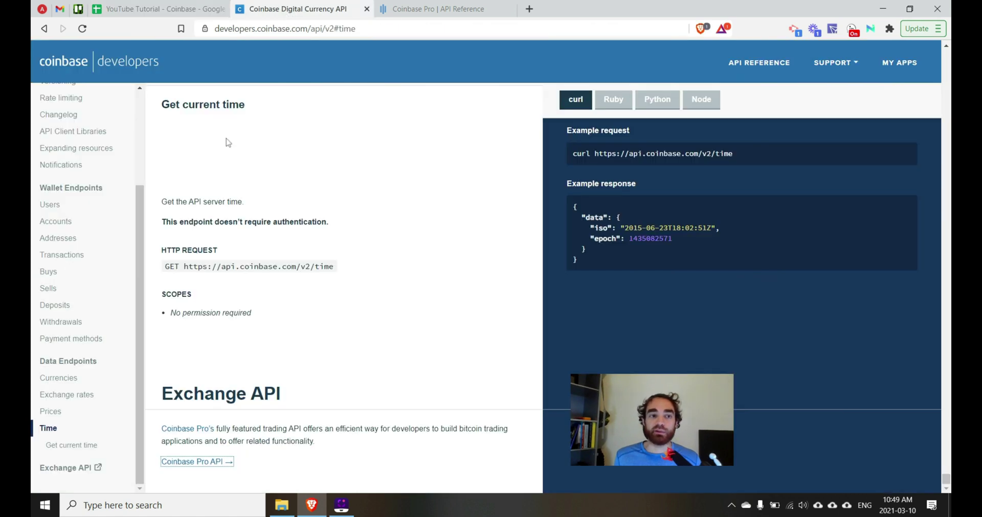
scroll(117, 234, "up", 10)
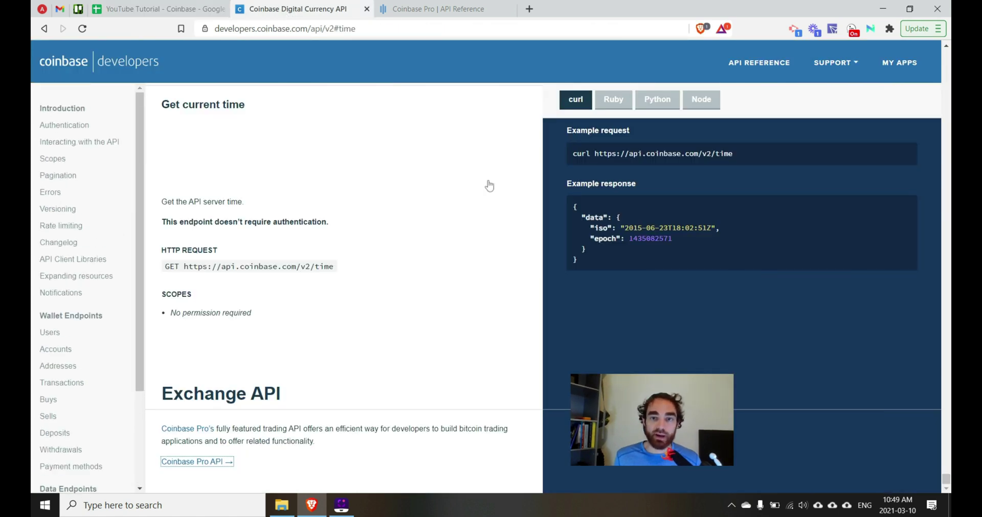
left_click_drag(626, 157, 680, 155)
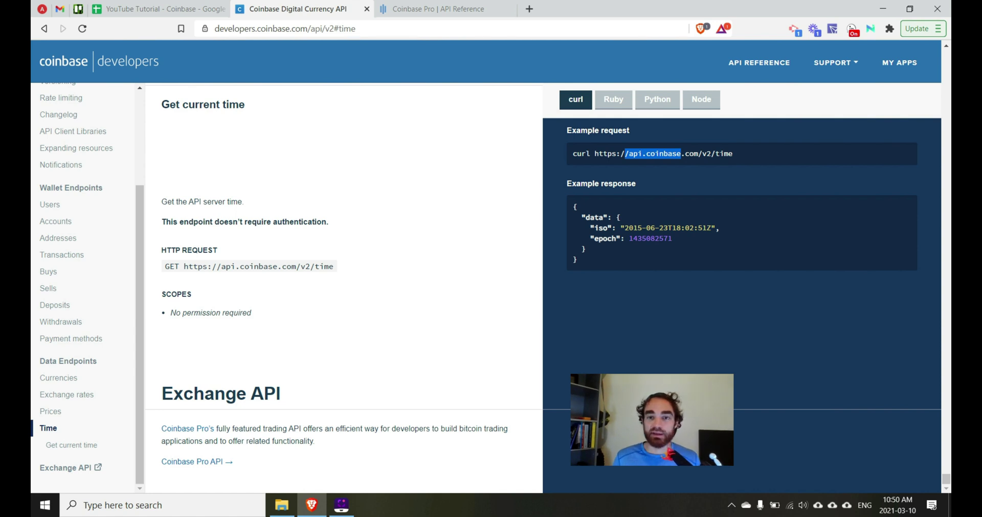
left_click(681, 154)
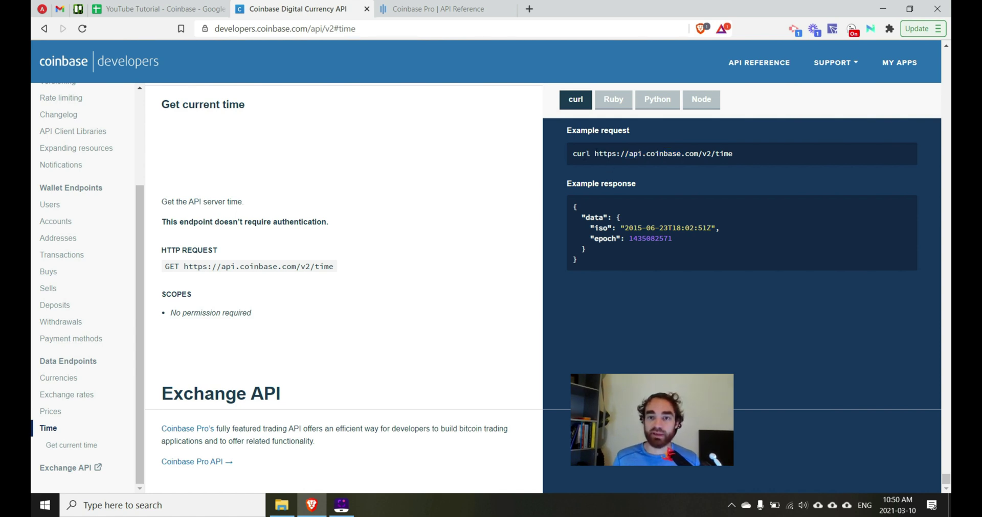
left_click(52, 411)
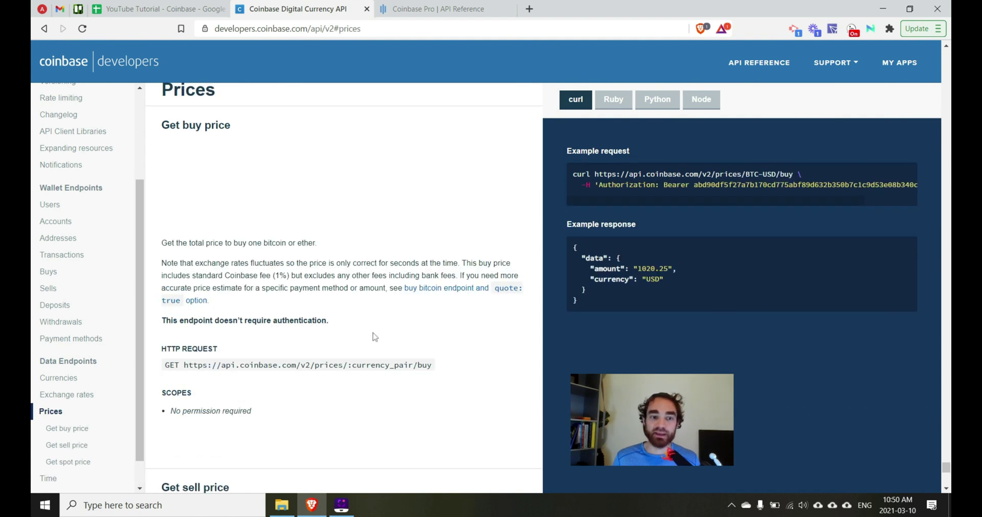
left_click_drag(184, 365, 434, 365)
key("ctrl+c")
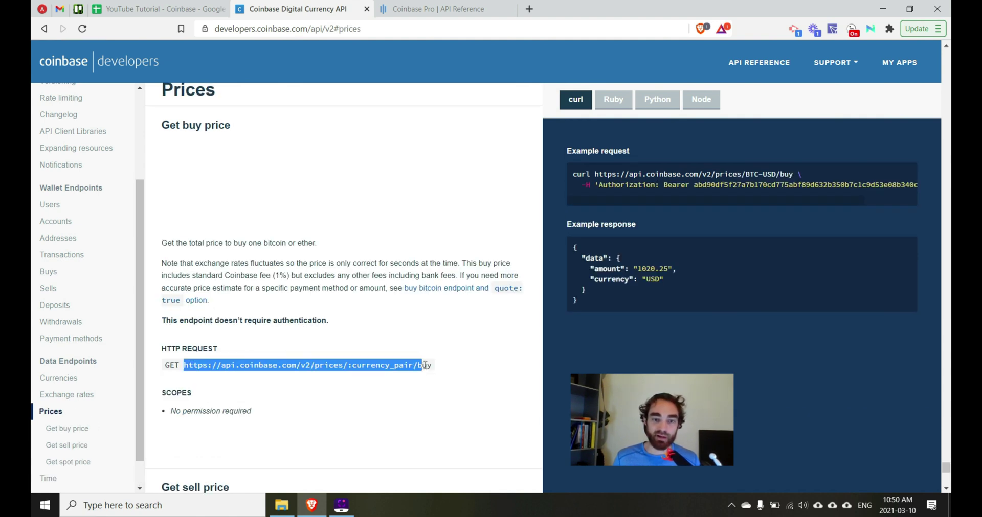
left_click(158, 9)
- Paste the buy price URL and replace :currency_pair with ETH/TWD
left_click(803, 201)
key("ctrl+v")
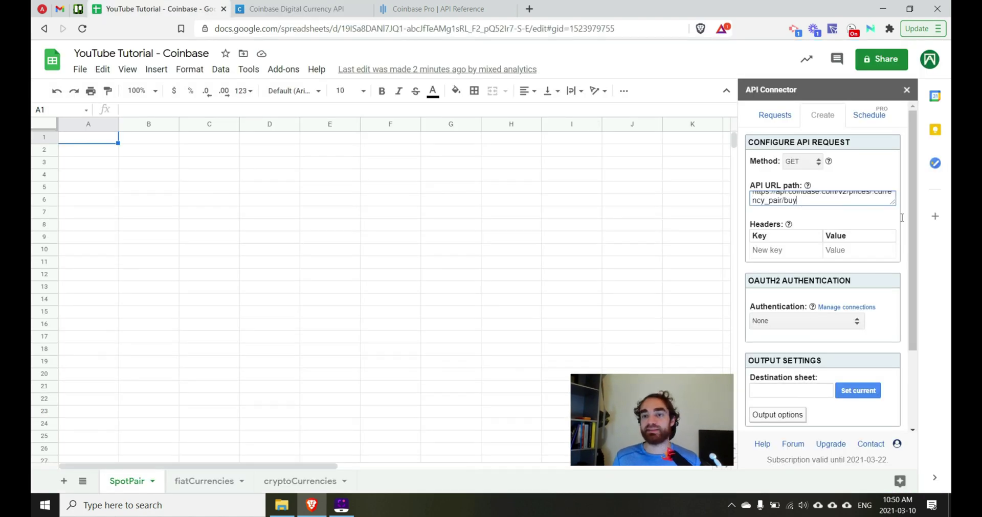
left_click_drag(891, 204, 892, 230)
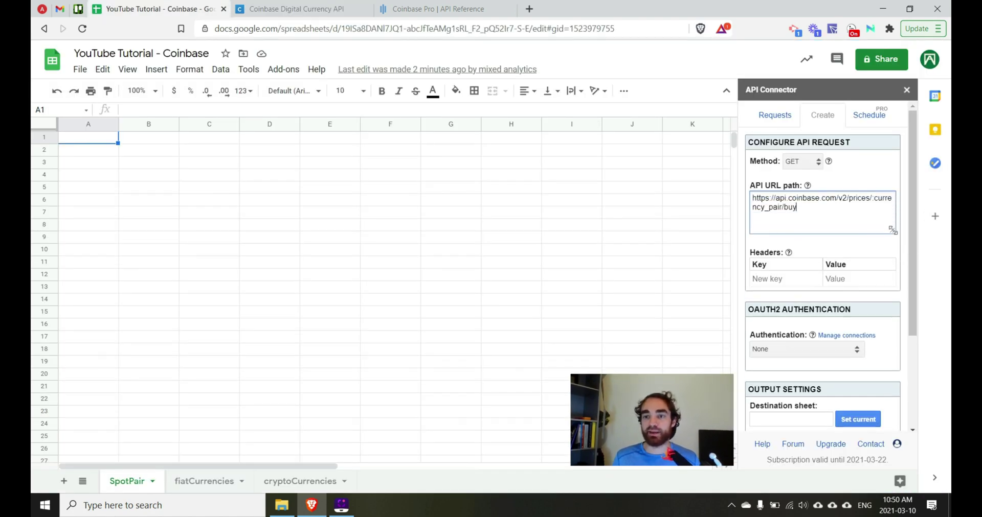
left_click(873, 199)
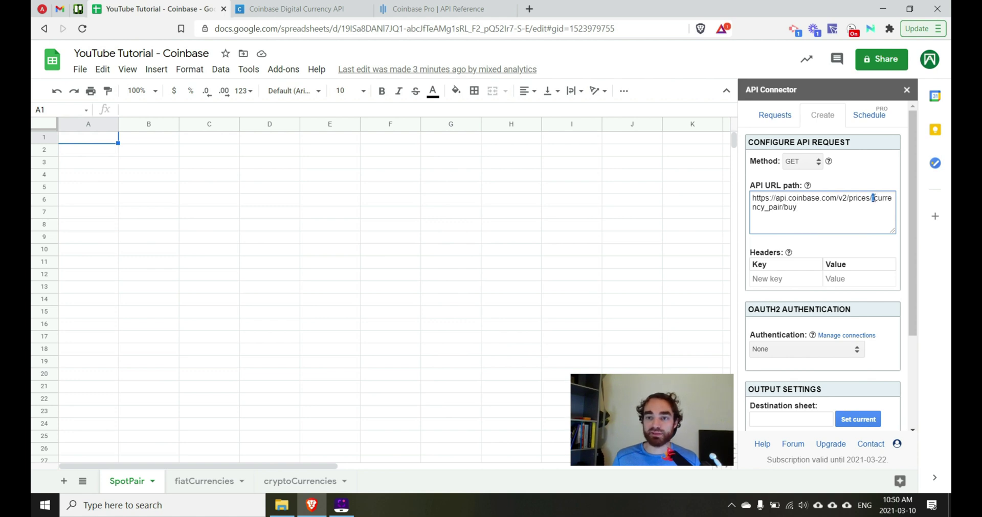
left_click_drag(872, 198, 782, 207)
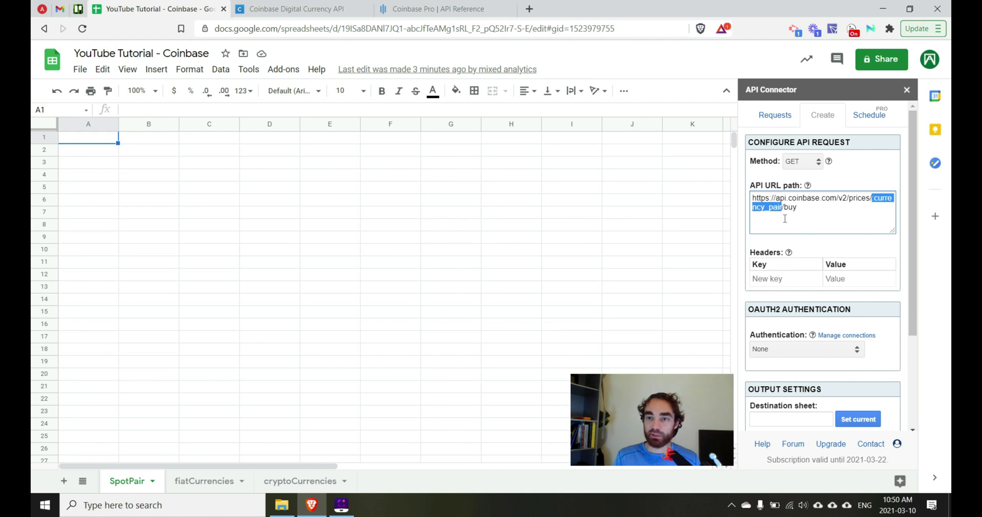
key("BackSpace")
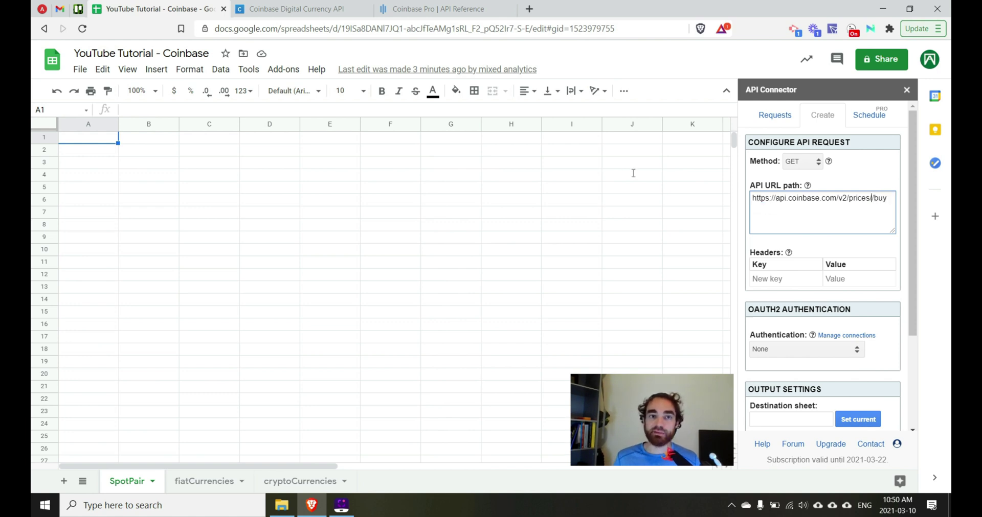
left_click(336, 8)
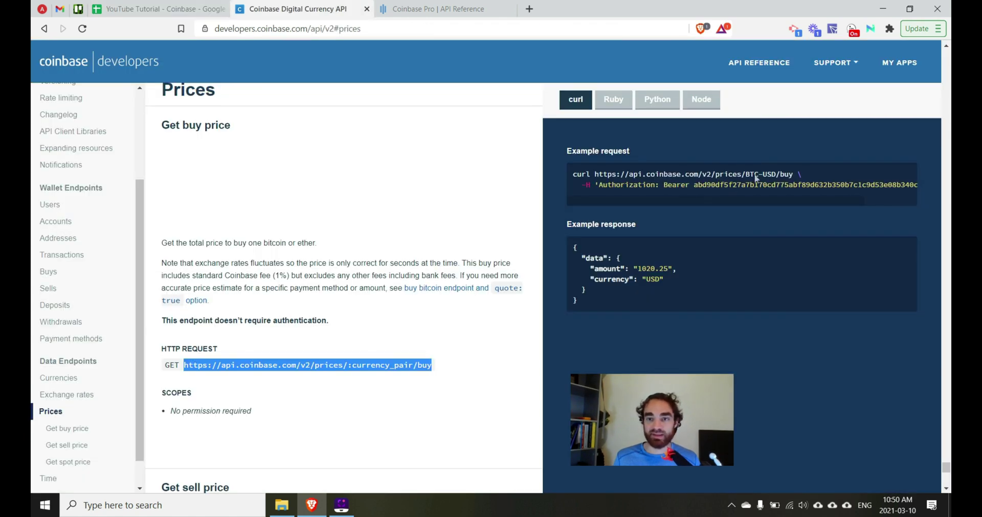
left_click_drag(745, 174, 771, 175)
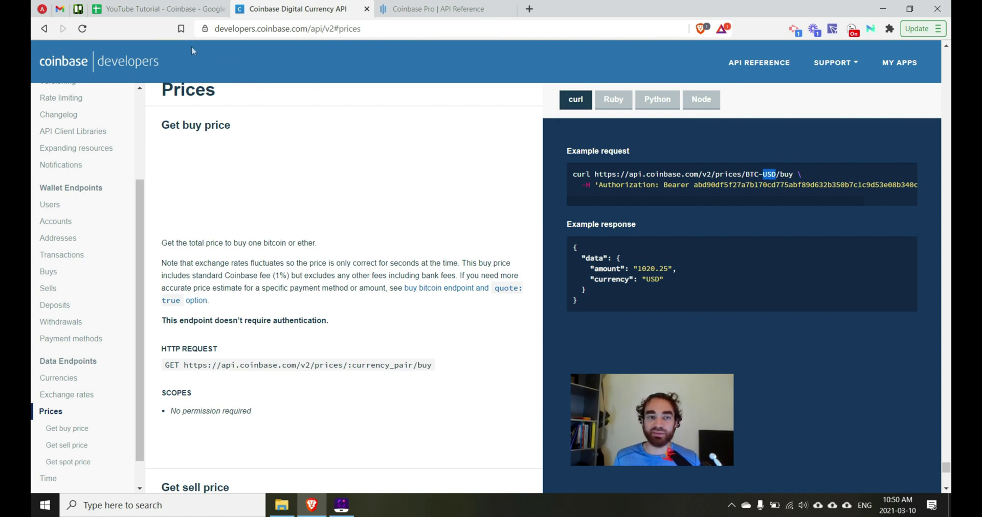
left_click(153, 4)
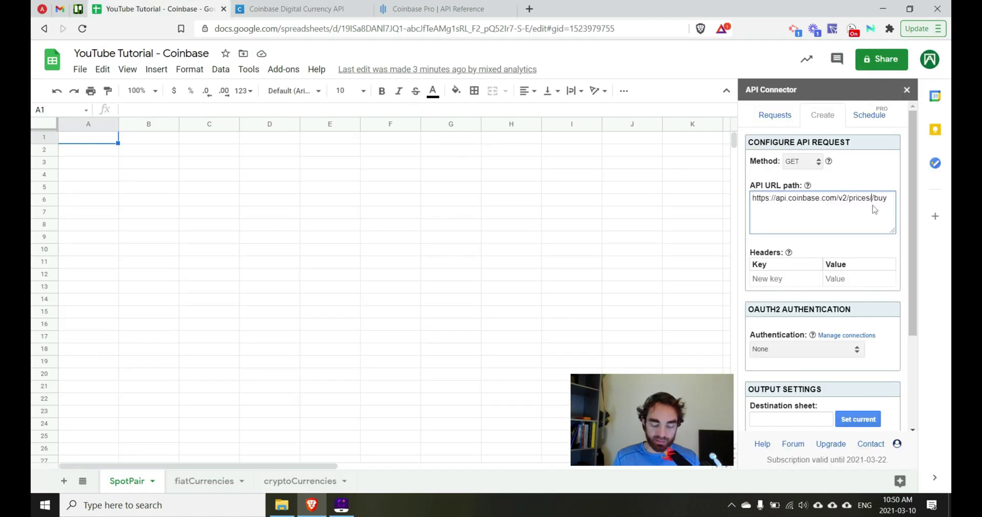
type("ETH/")
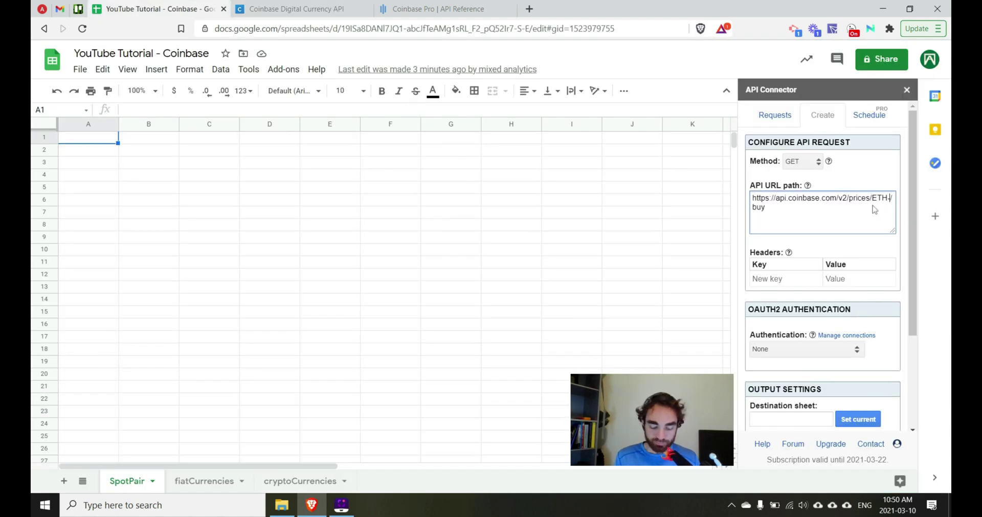
type("TWD")
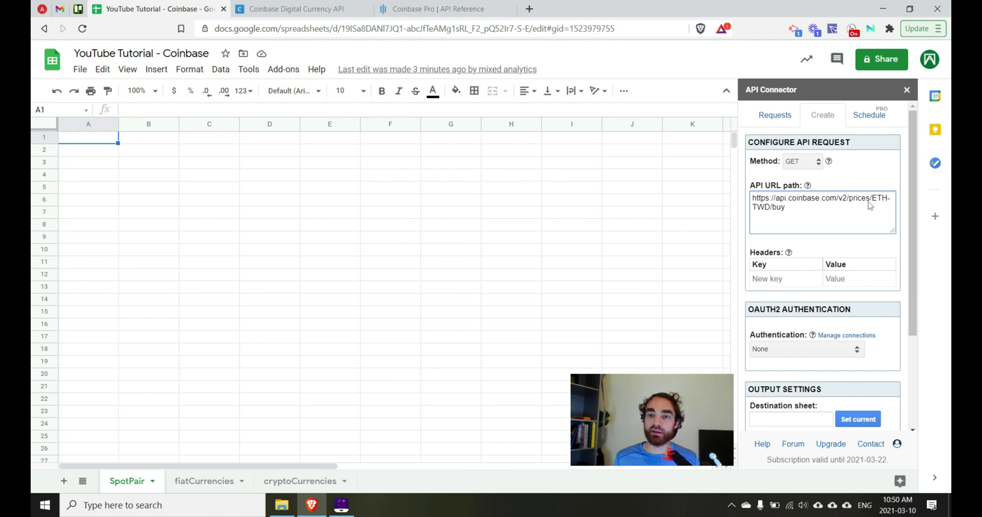
- Output to the SpotPair sheet, name the request SpotPair, save, run, and inspect the price
scroll(841, 225, "down", 3)
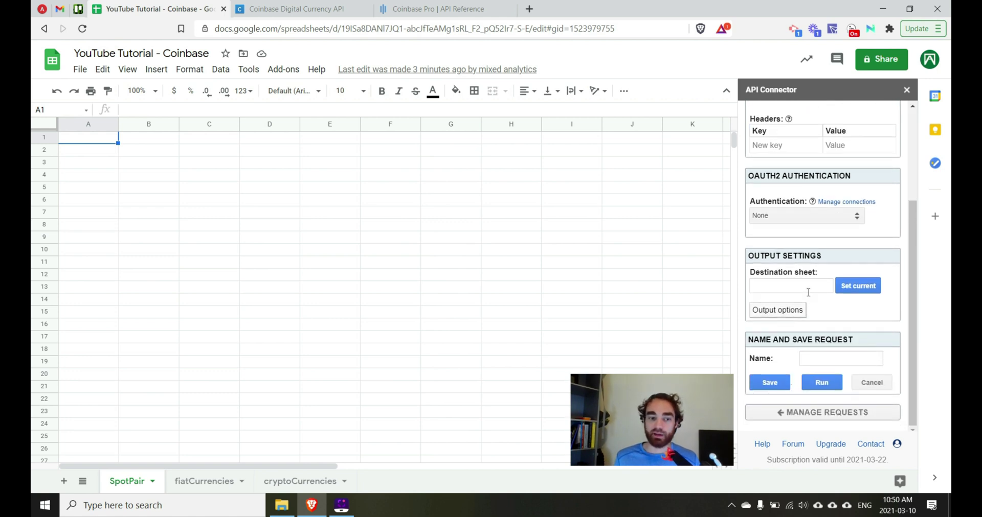
left_click(871, 295)
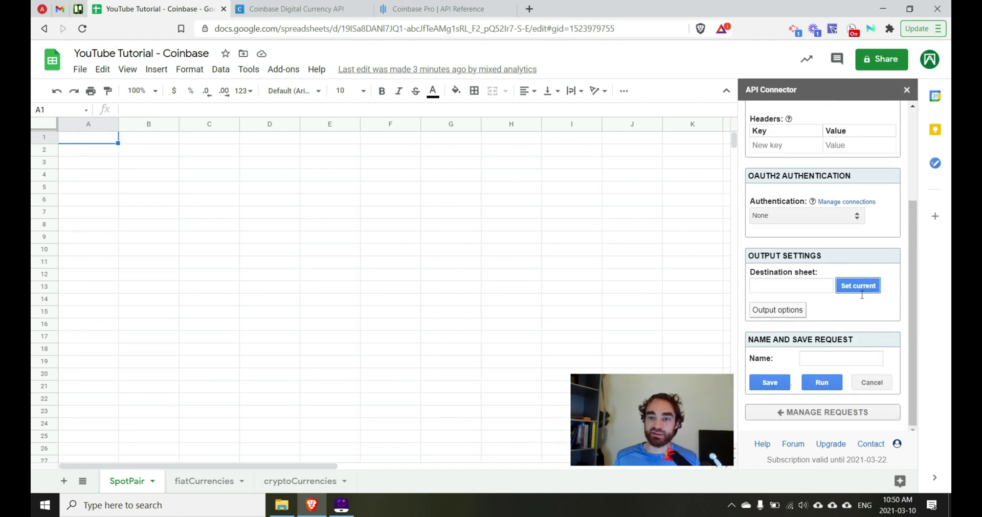
left_click(832, 361)
type("SpotPair")
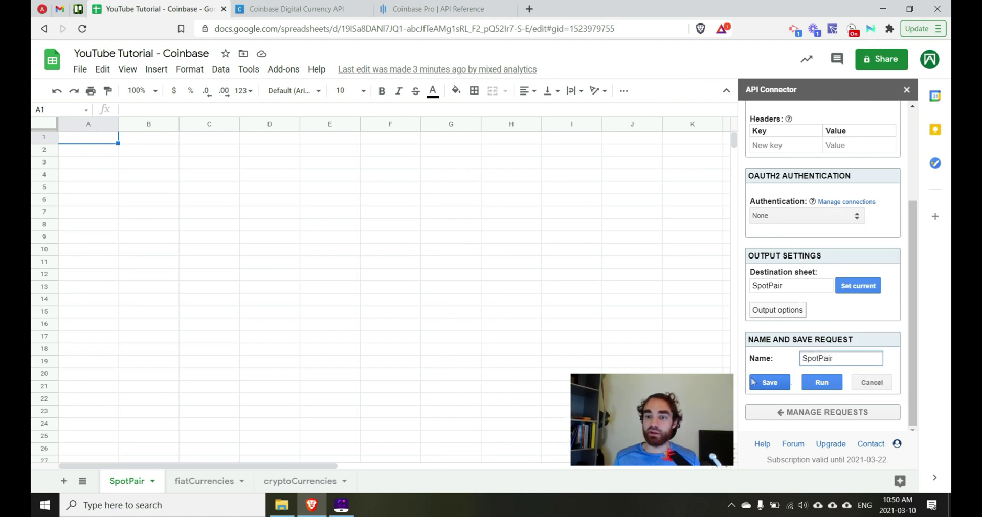
left_click(759, 381)
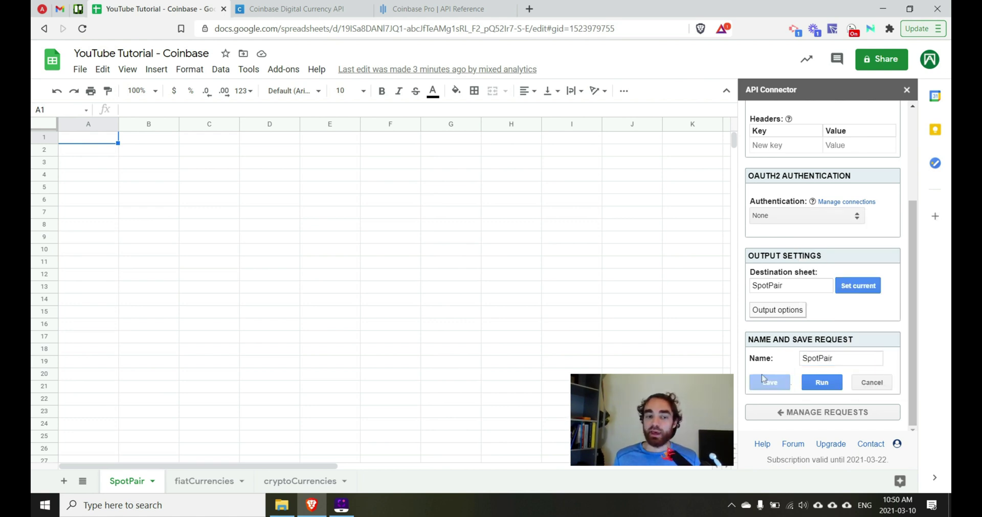
left_click(818, 383)
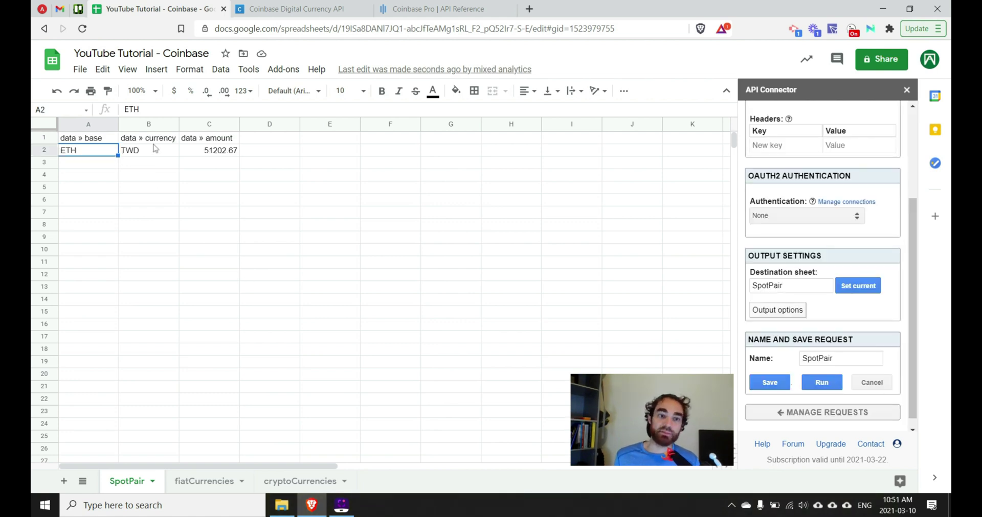
left_click(154, 149)
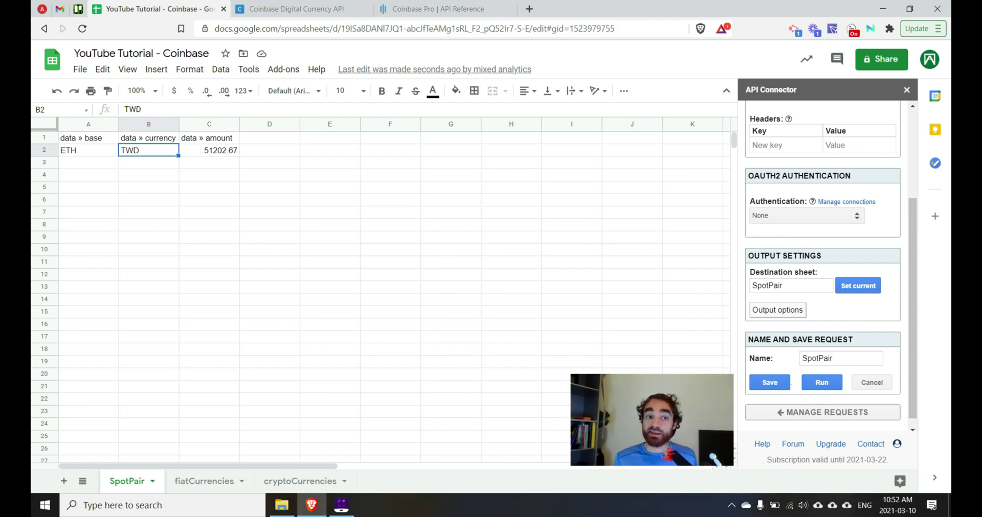
left_click(95, 139)
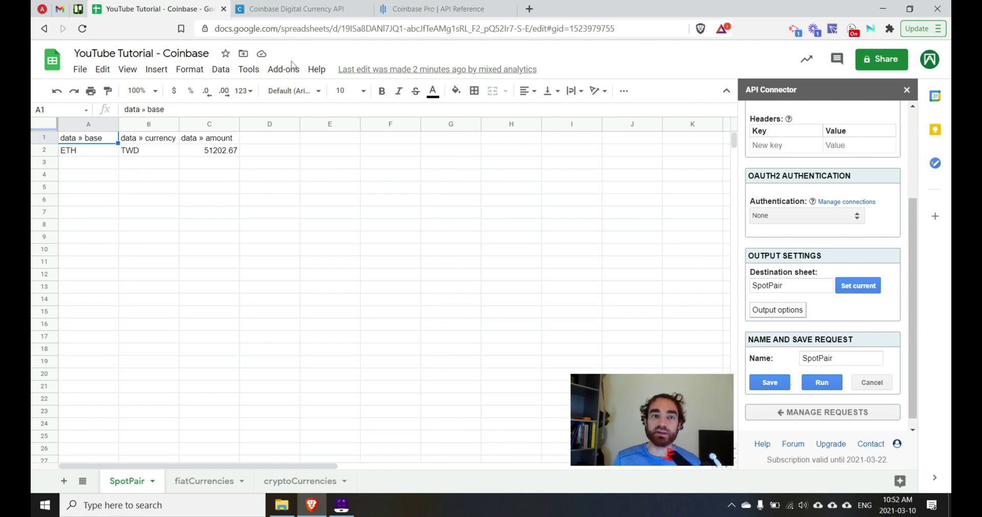
- Browse Coinbase Prices and Exchange rates docs, then open Coinbase Pro's Market Data overview
left_click(299, 7)
scroll(77, 353, "down", 3)
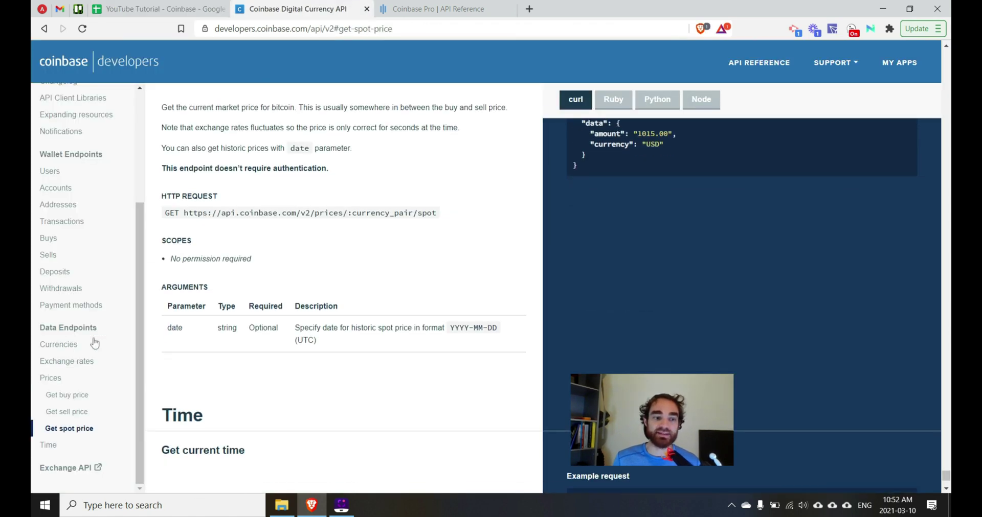
left_click(50, 378)
left_click(65, 361)
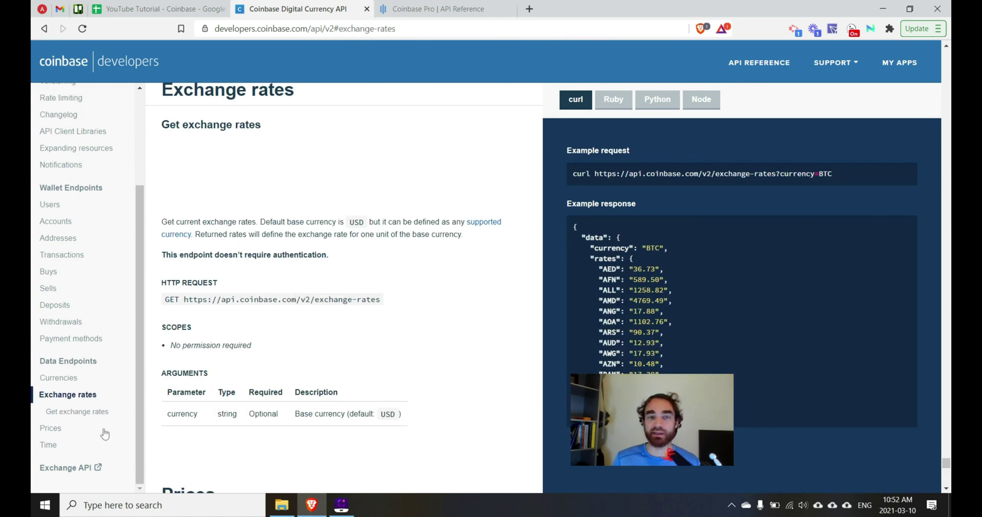
key("ctrl+Tab")
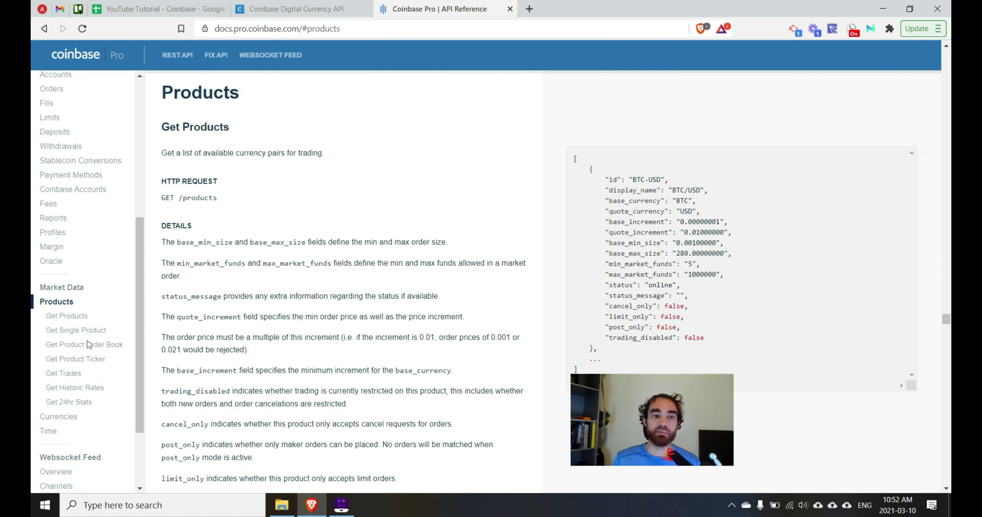
left_click(81, 346)
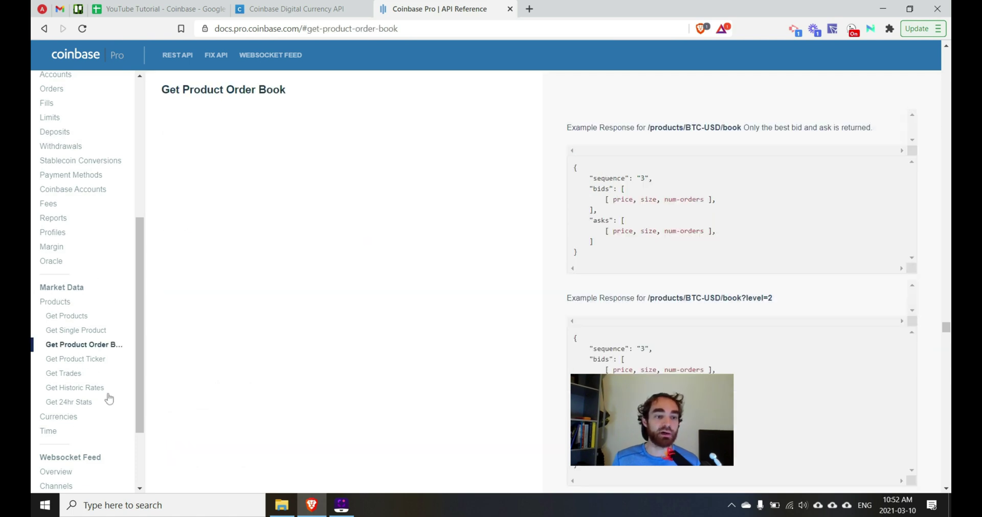
left_click(66, 388)
left_click(86, 346)
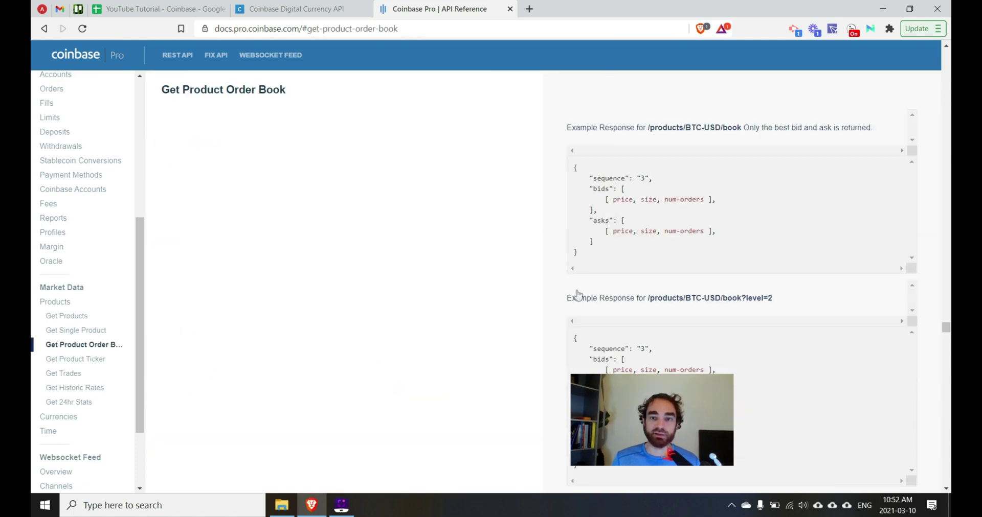
left_click(60, 290)
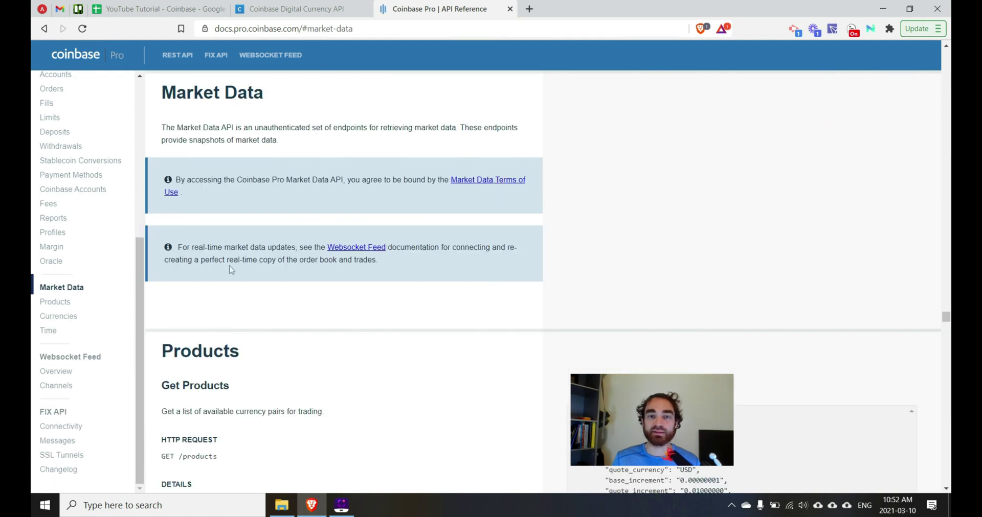